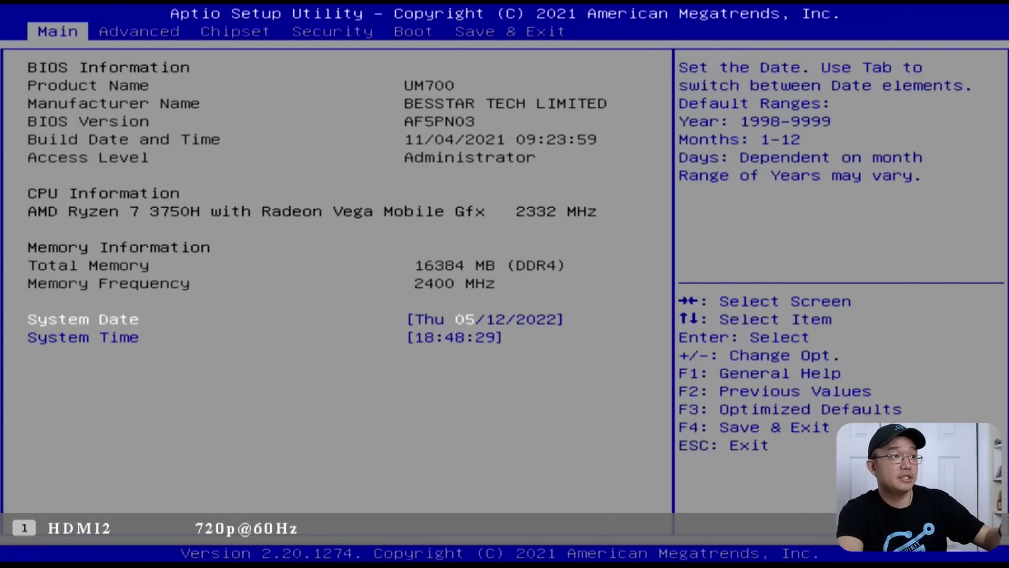
Boot from 'UEFI: Easy Setup Key PMAP, Partition 2' via the BIOS Boot Override
{"action": "key", "text": "Left"}
{"action": "key", "text": "Down"}
{"action": "key", "text": "Down"}
{"action": "key", "text": "Down"}
{"action": "key", "text": "Down"}
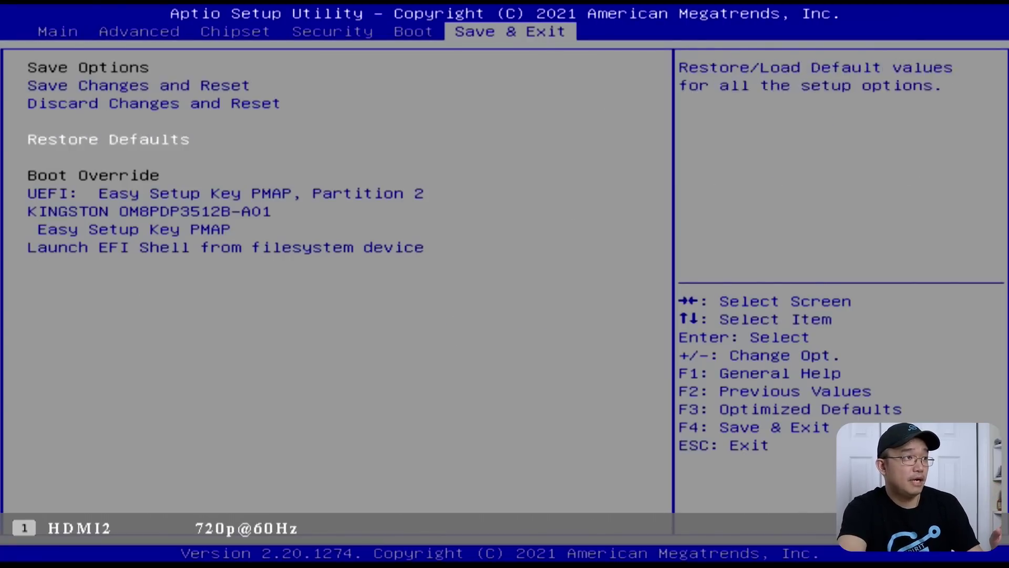
{"action": "key", "text": "Up"}
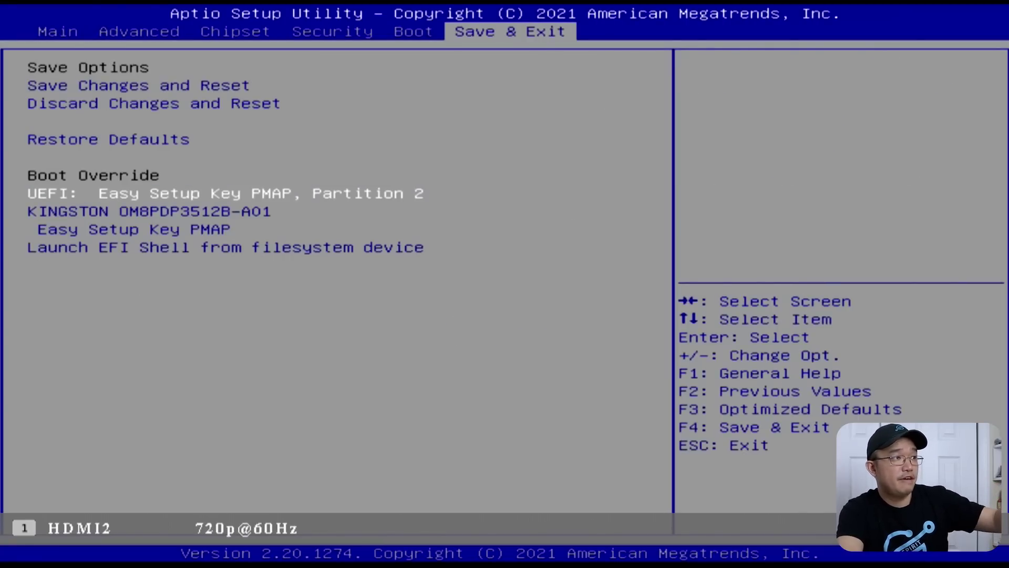
{"action": "key", "text": "Return"}
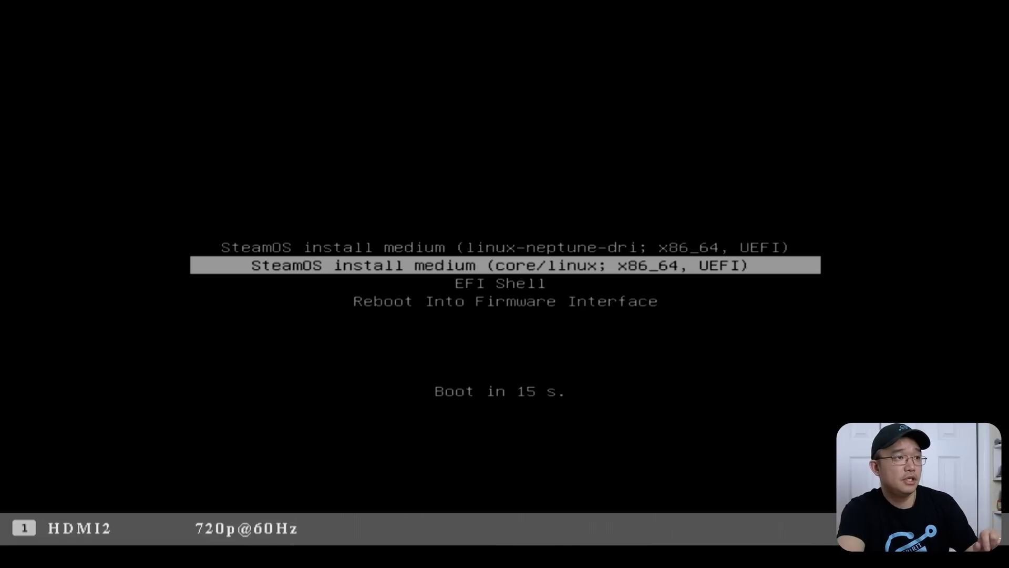
Boot the linux-neptune-dri install medium entry to reach the SteamOS 3 root shell
{"action": "key", "text": "Down"}
{"action": "key", "text": "Down"}
{"action": "key", "text": "Up"}
{"action": "key", "text": "Up"}
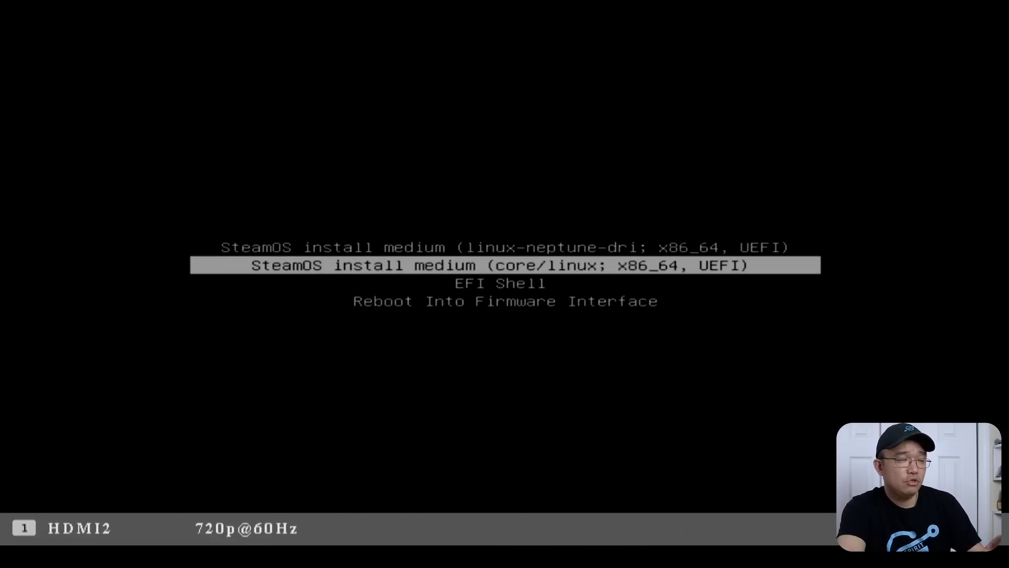
{"action": "key", "text": "Up"}
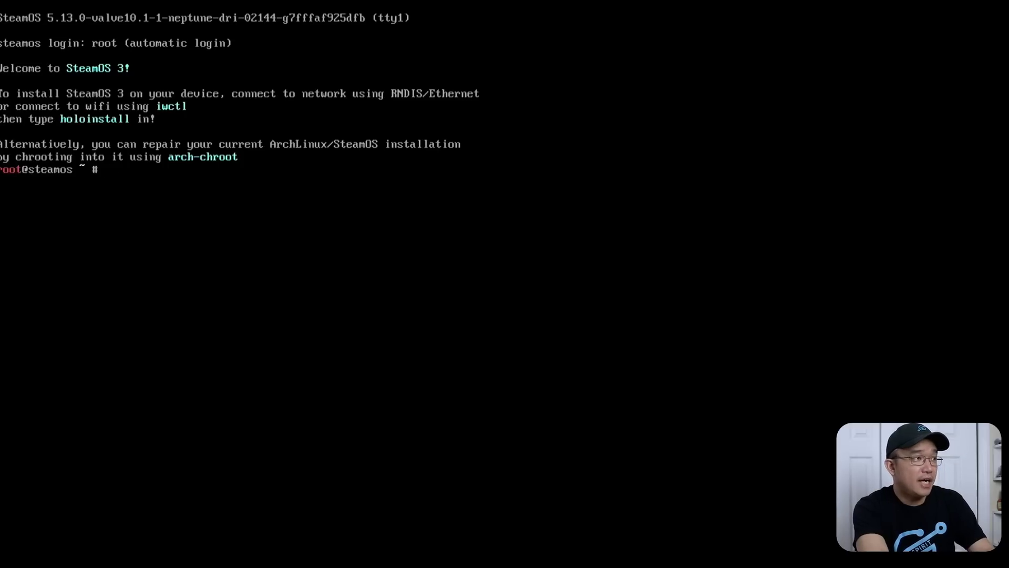
Run holoinstall and choose installation type 2, the full deckperience install
{"action": "type", "text": "ctl"}
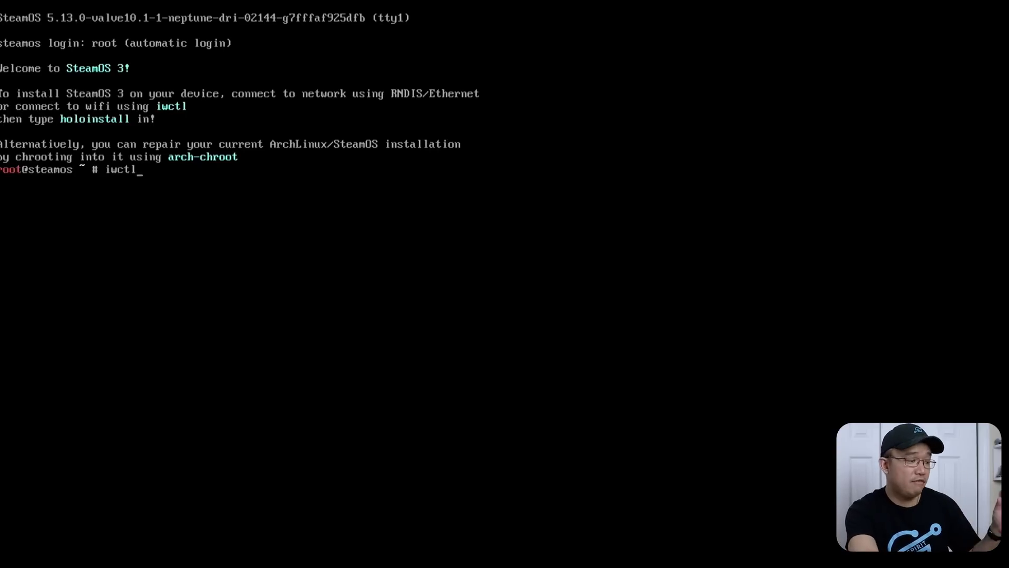
{"action": "key", "text": "BackSpace"}
{"action": "key", "text": "BackSpace"}
{"action": "key", "text": "BackSpace"}
{"action": "key", "text": "BackSpace"}
{"action": "key", "text": "BackSpace"}
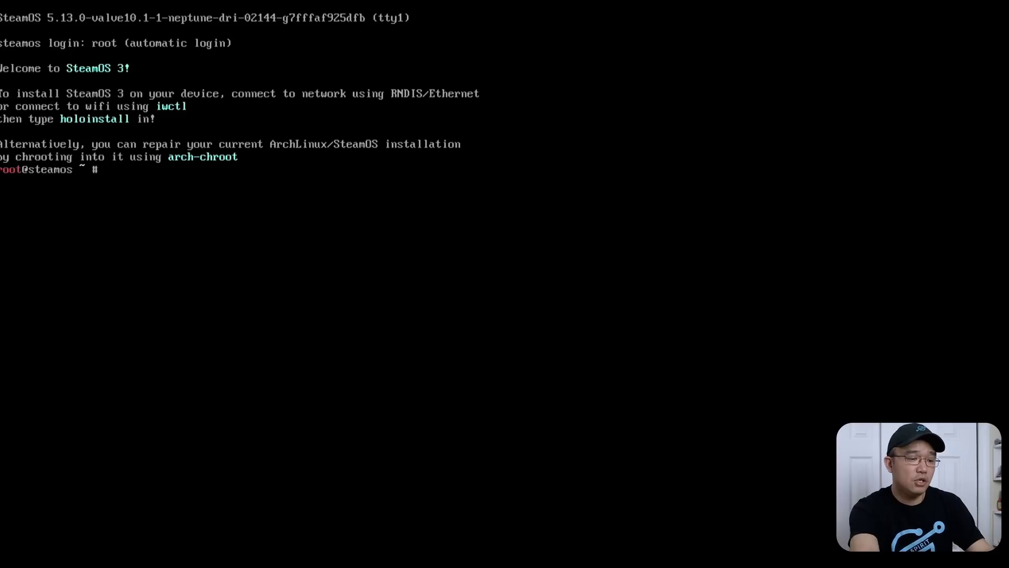
{"action": "type", "text": "h"}
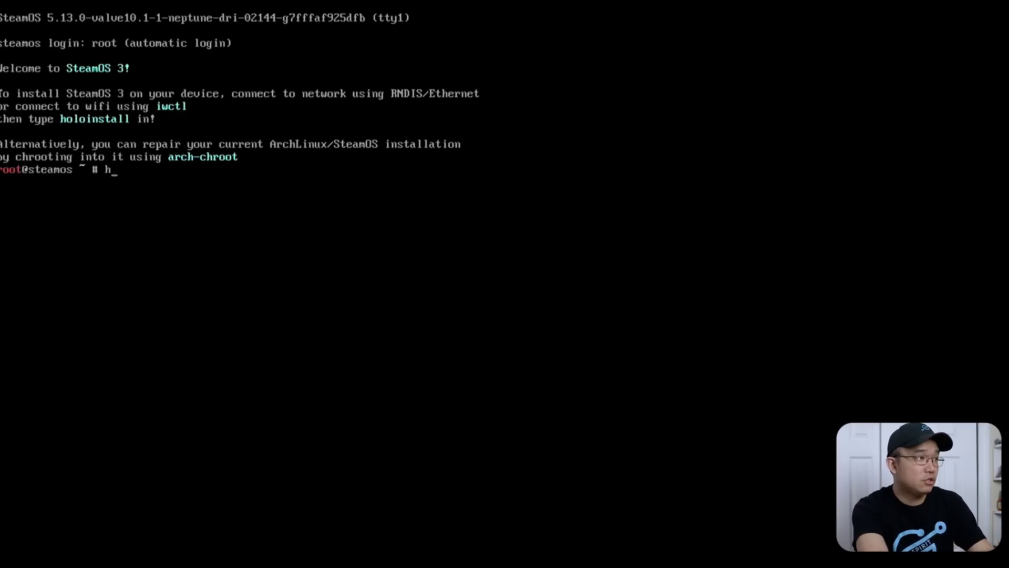
{"action": "type", "text": "oloinstall"}
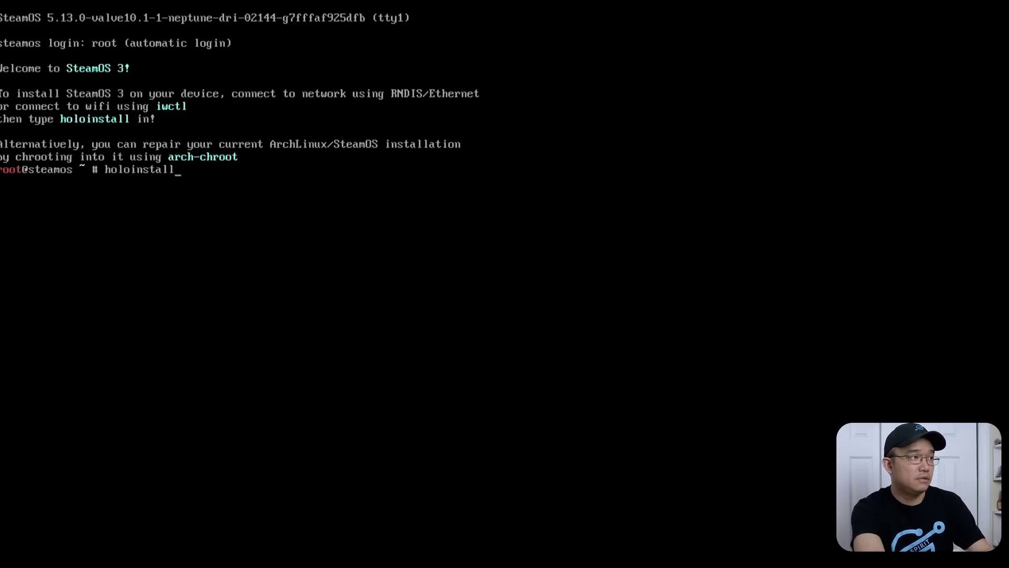
{"action": "key", "text": "Return"}
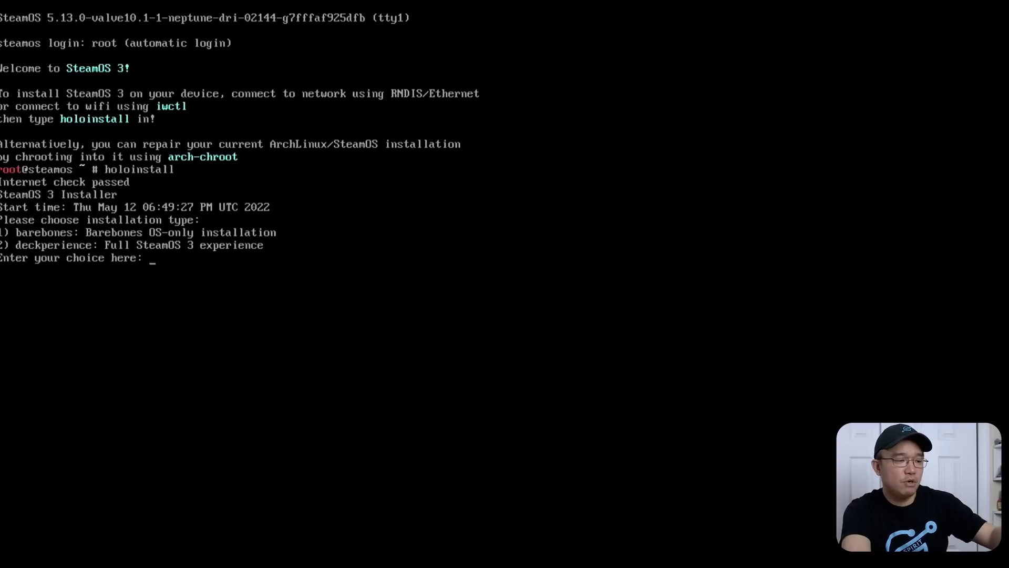
{"action": "key", "text": "Return"}
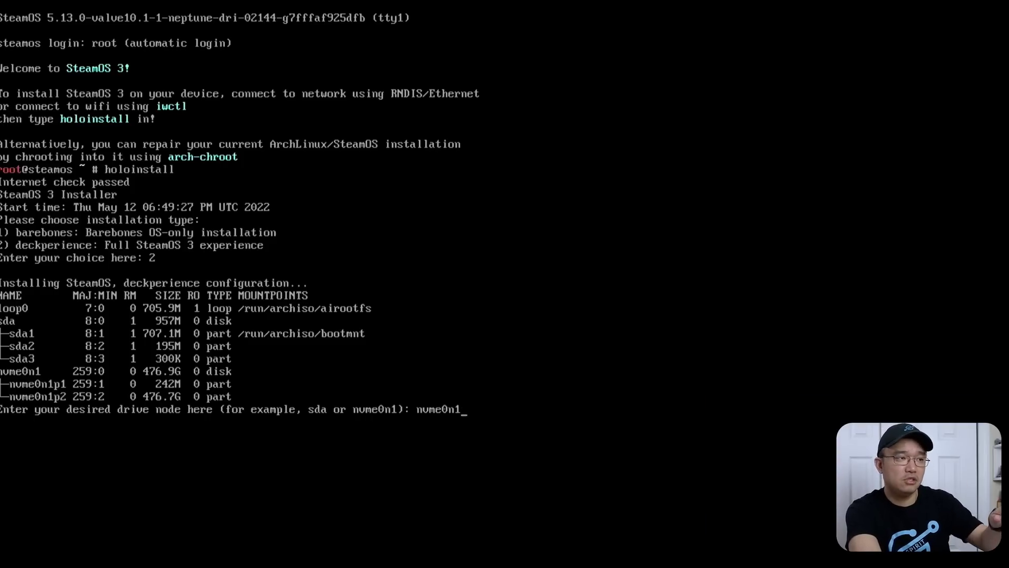
Install onto drive nvme0n1 and answer y to erasing it
{"action": "key", "text": "Return"}
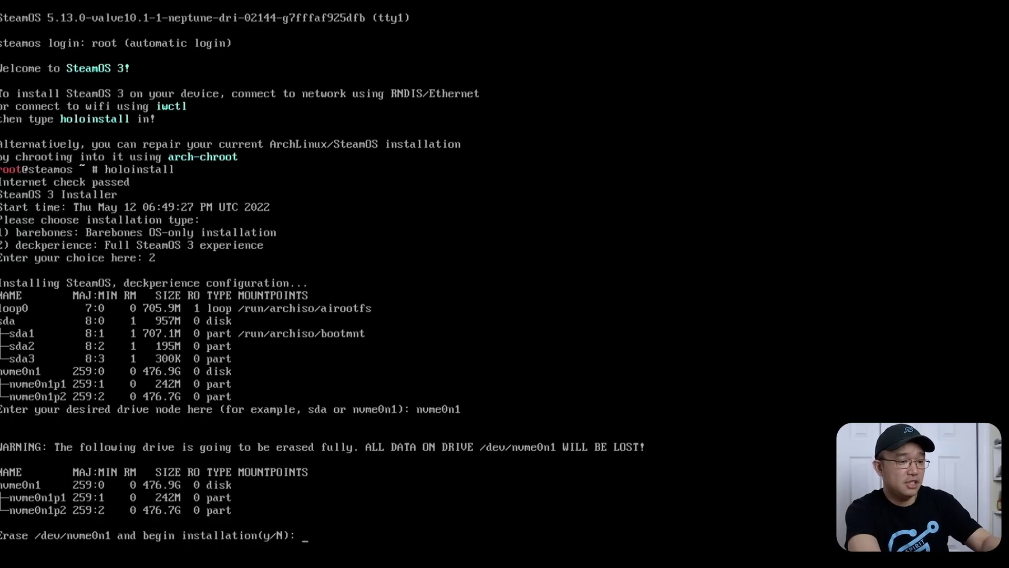
{"action": "key", "text": "Return"}
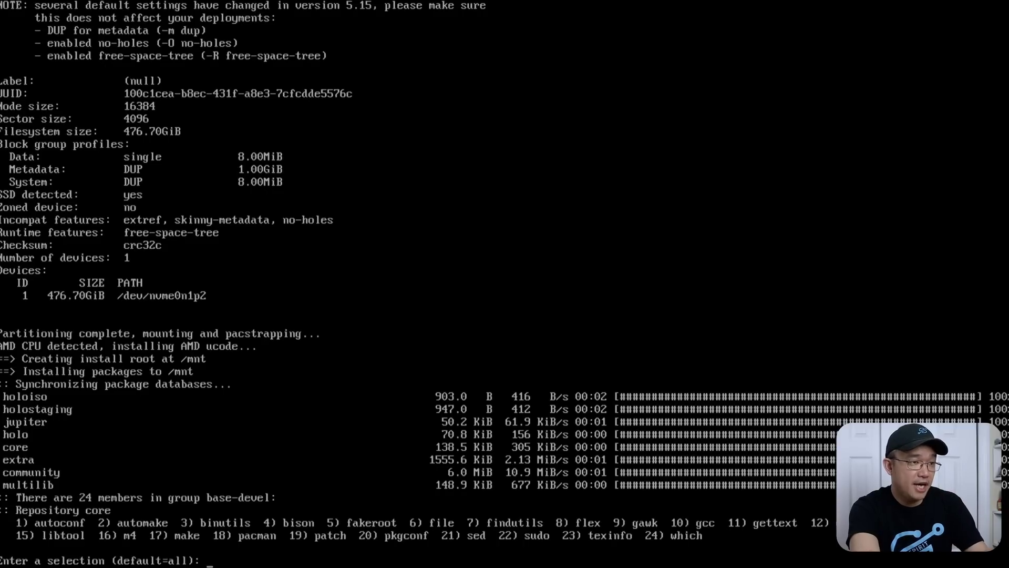
Accept default base-devel packages and initramfs provider, then answer y to proceed
{"action": "key", "text": "Return"}
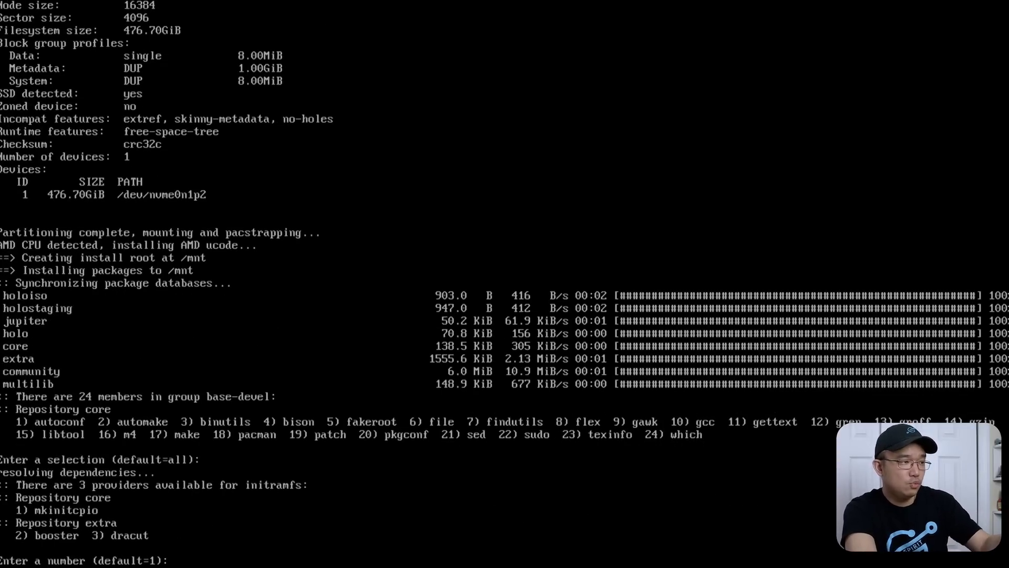
{"action": "key", "text": "Return"}
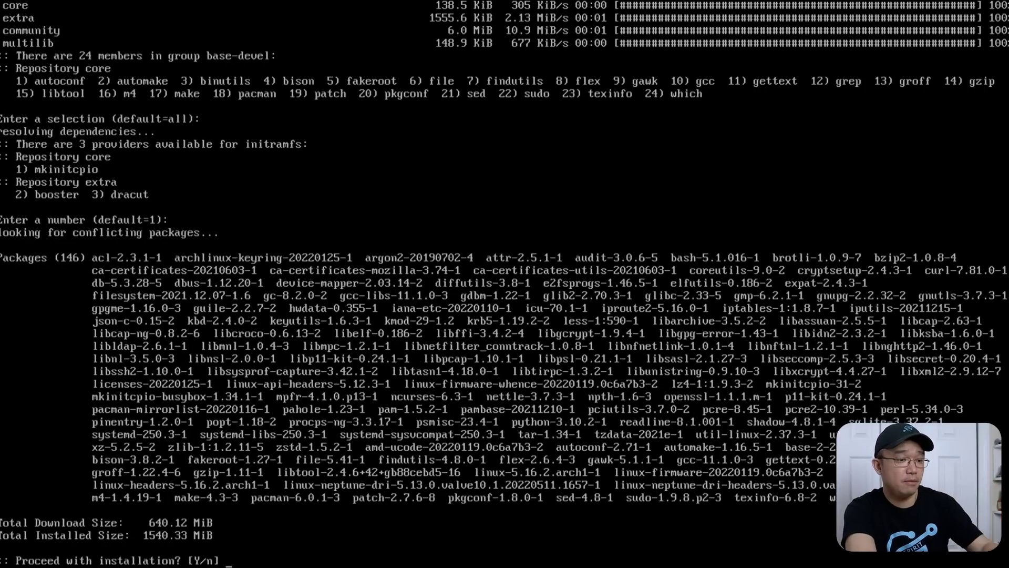
{"action": "key", "text": "Return"}
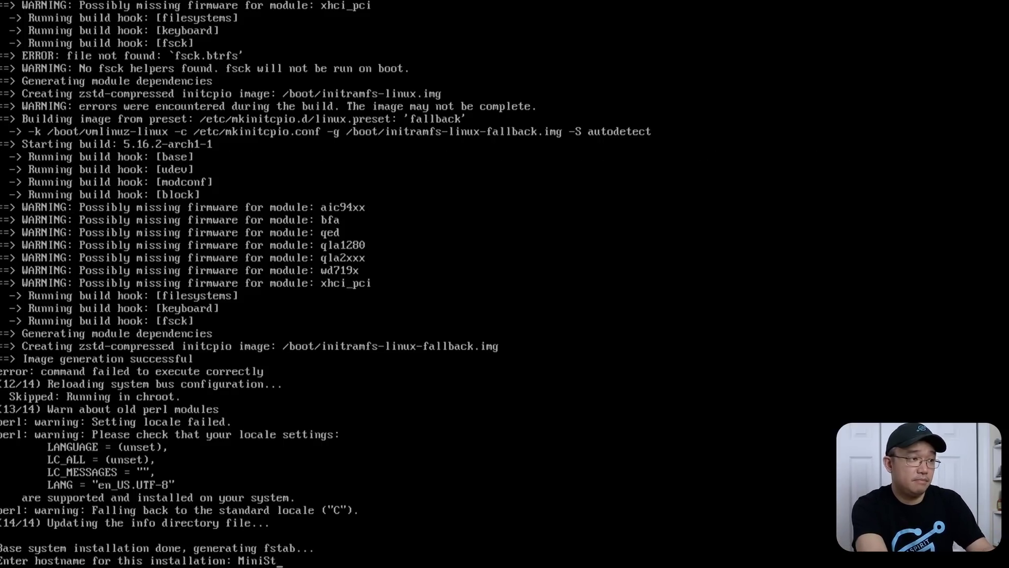
Set hostname MiniSteamOS and enter the root password twice
{"action": "type", "text": "eamOS"}
{"action": "key", "text": "Return"}
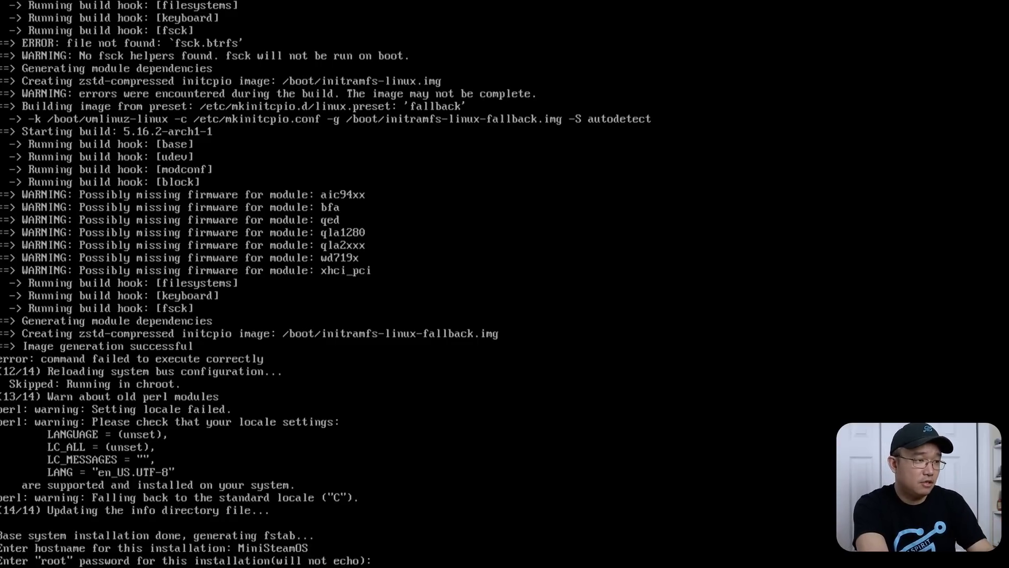
{"action": "key", "text": "Return"}
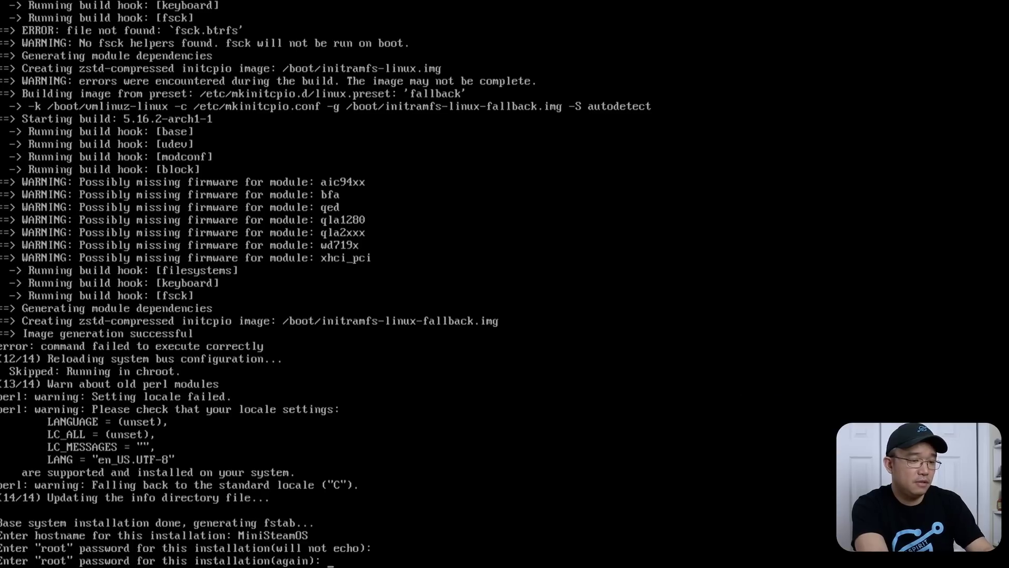
{"action": "key", "text": "Return"}
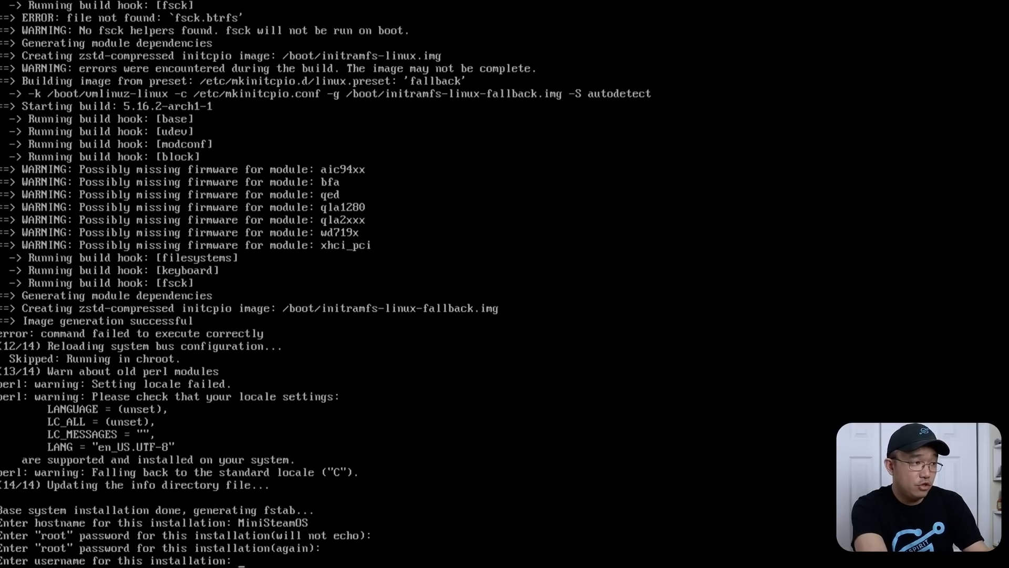
Create a new user account with a username and its password
{"action": "type", "text": "d"}
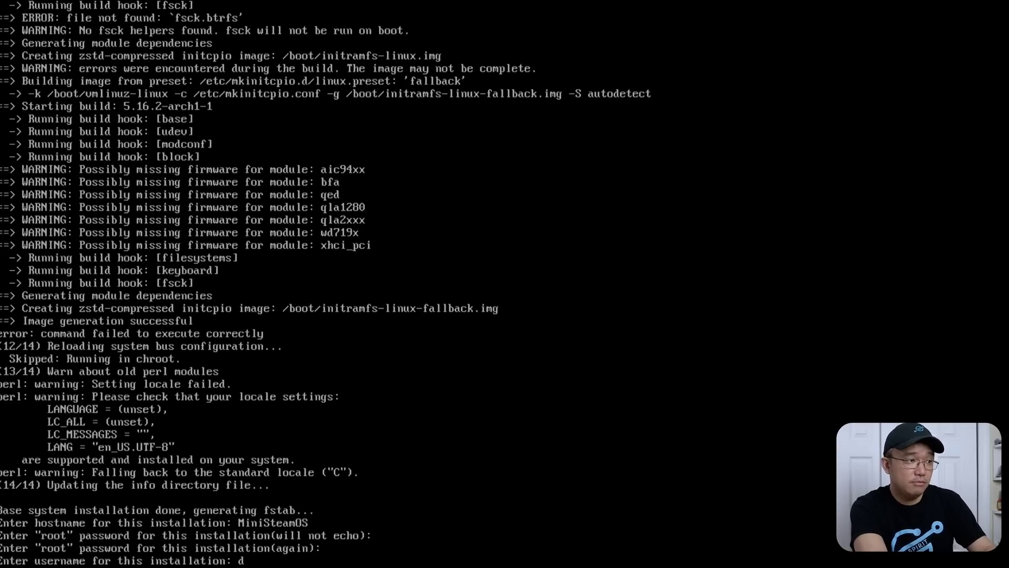
{"action": "type", "text": "on"}
{"action": "key", "text": "Return"}
{"action": "key", "text": "Return"}
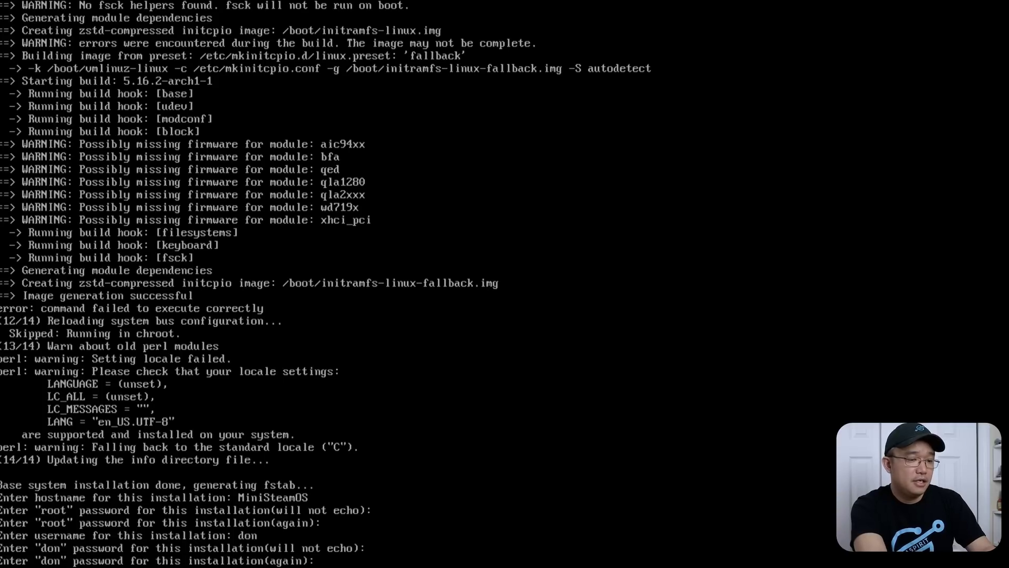
{"action": "key", "text": "Return"}
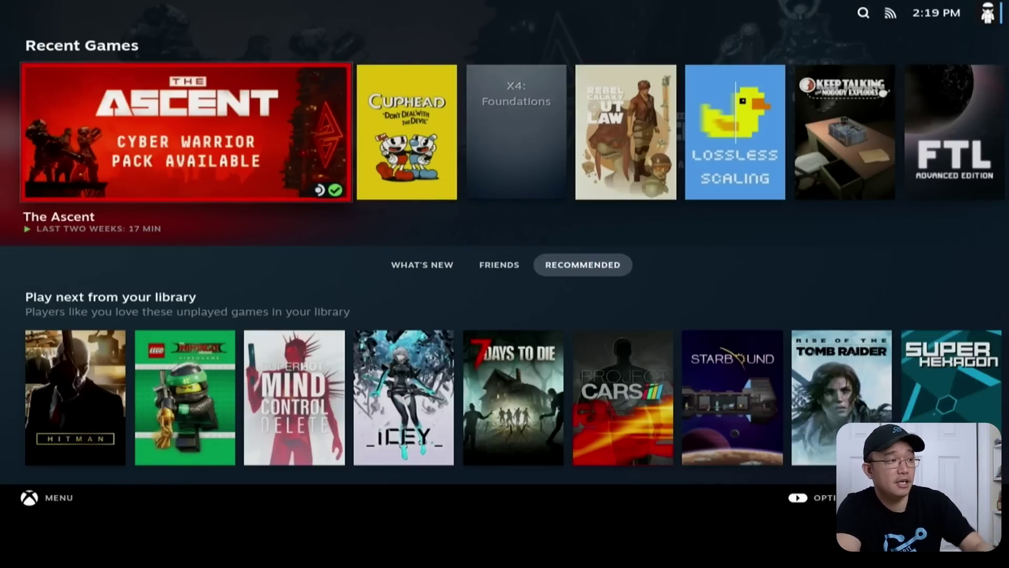
{"action": "key", "text": "Down"}
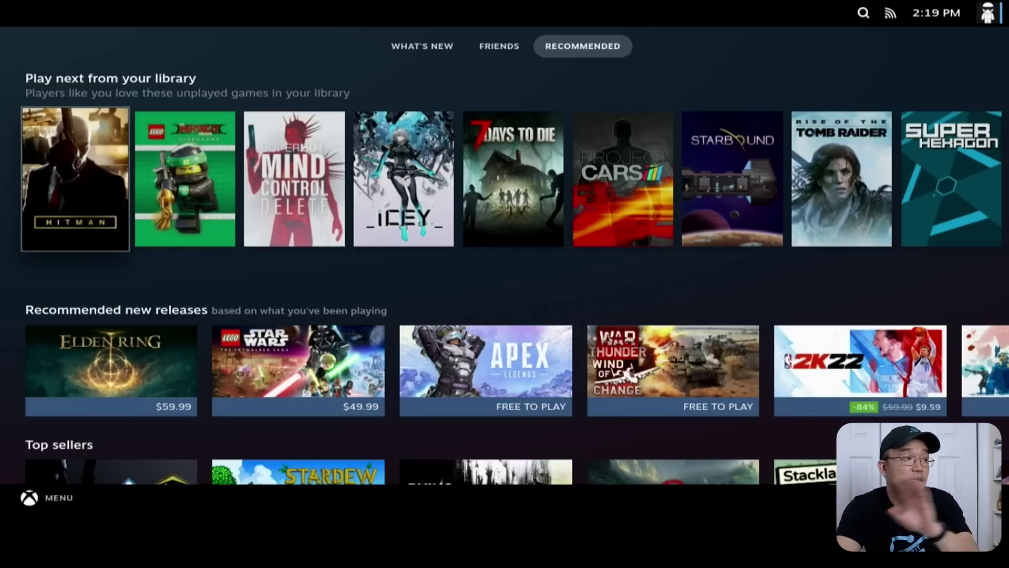
{"action": "key", "text": "Up"}
{"action": "key", "text": "Up"}
{"action": "key", "text": "Up"}
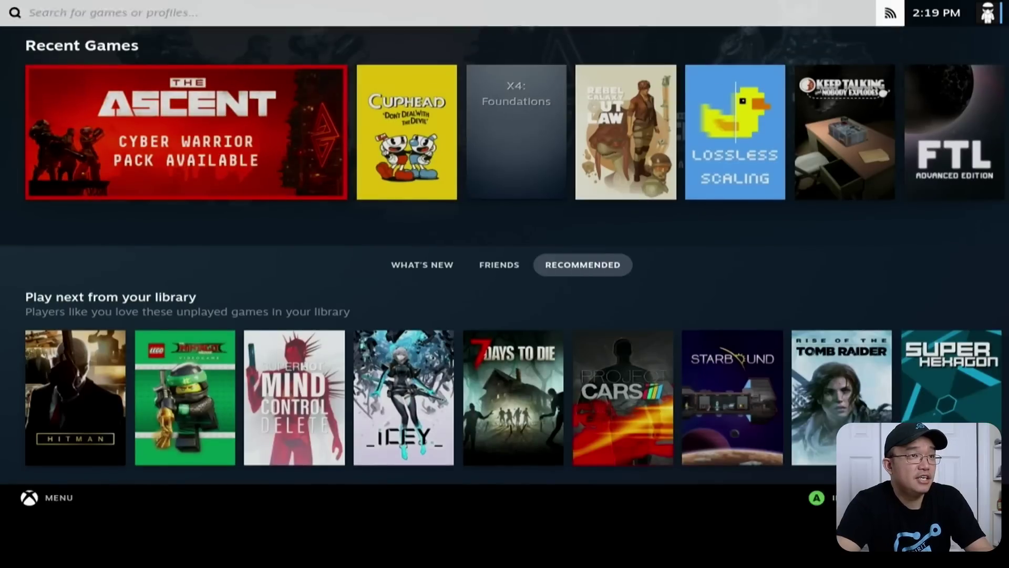
{"action": "key", "text": "Down"}
{"action": "key", "text": "Right"}
{"action": "key", "text": "Right"}
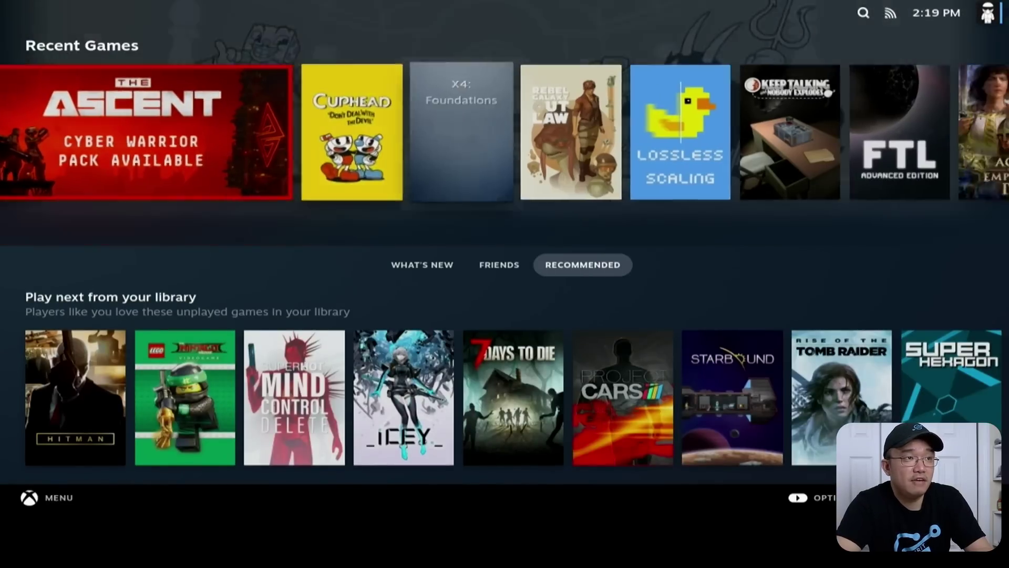
{"action": "key", "text": "Right"}
{"action": "key", "text": "Right"}
{"action": "key", "text": "Right"}
{"action": "key", "text": "Right"}
{"action": "key", "text": "Right"}
{"action": "key", "text": "Right"}
{"action": "key", "text": "Right"}
{"action": "key", "text": "Right"}
{"action": "key", "text": "Left"}
{"action": "key", "text": "Left"}
{"action": "key", "text": "Left"}
{"action": "key", "text": "Left"}
{"action": "key", "text": "Left"}
{"action": "key", "text": "Left"}
{"action": "key", "text": "Left"}
{"action": "key", "text": "Left"}
{"action": "key", "text": "Left"}
{"action": "key", "text": "Left"}
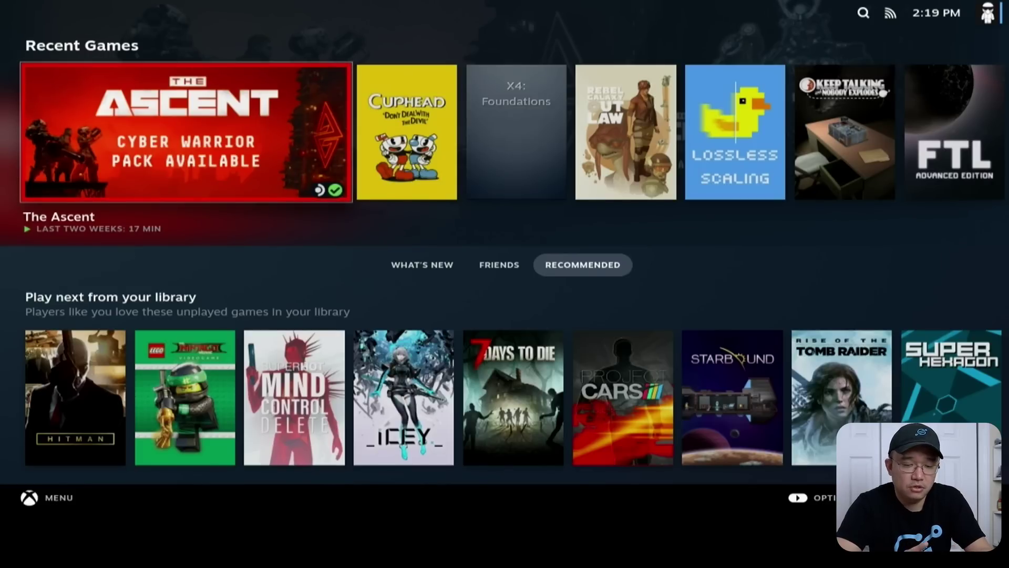
Go to Settings > Audio from the Steam menu
{"action": "key", "text": "ctrl+1"}
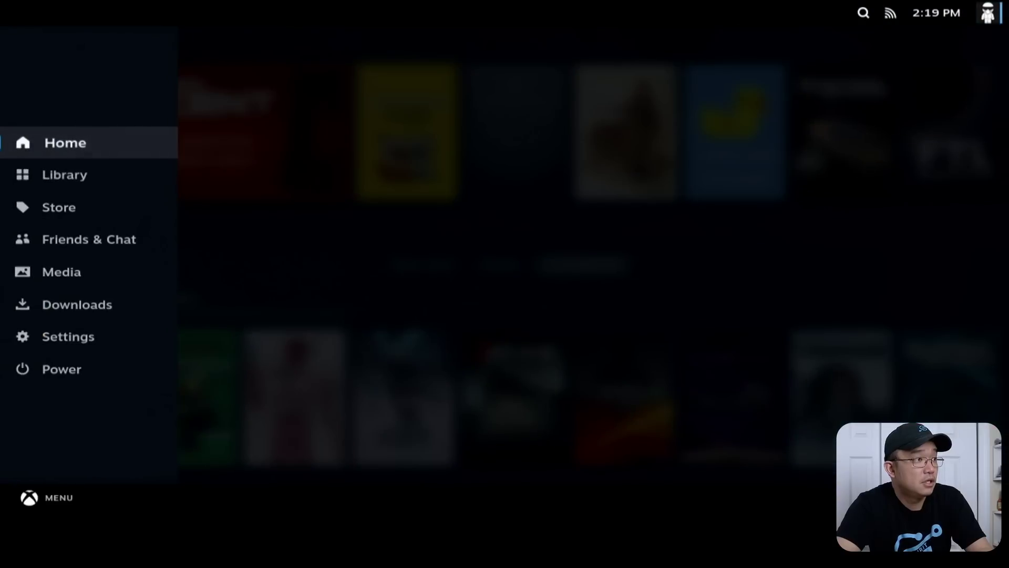
{"action": "key", "text": "Down"}
{"action": "key", "text": "Down"}
{"action": "key", "text": "Down"}
{"action": "key", "text": "Down"}
{"action": "key", "text": "Down"}
{"action": "key", "text": "Down"}
{"action": "key", "text": "Return"}
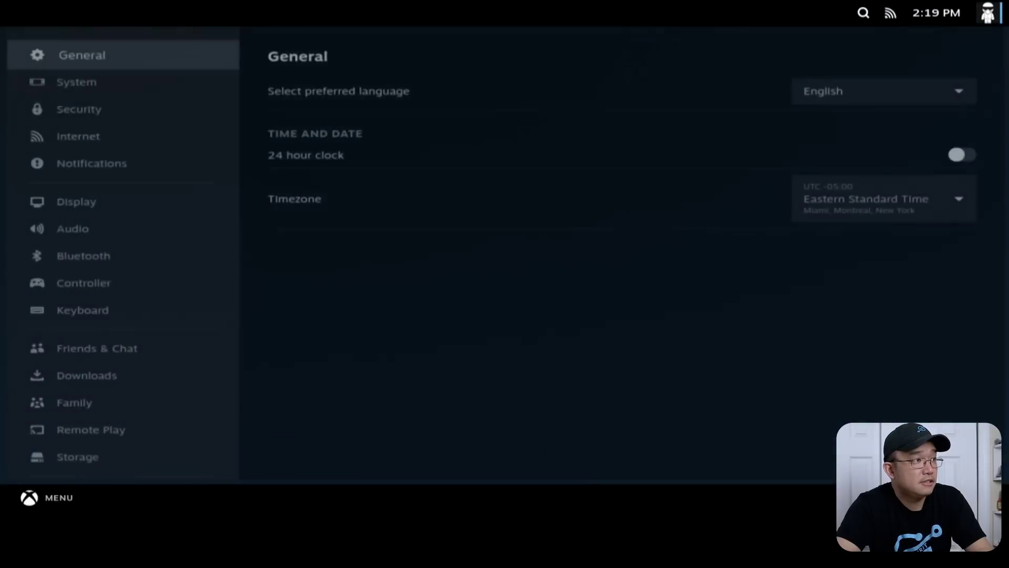
{"action": "key", "text": "Down"}
{"action": "key", "text": "Down"}
{"action": "key", "text": "Down"}
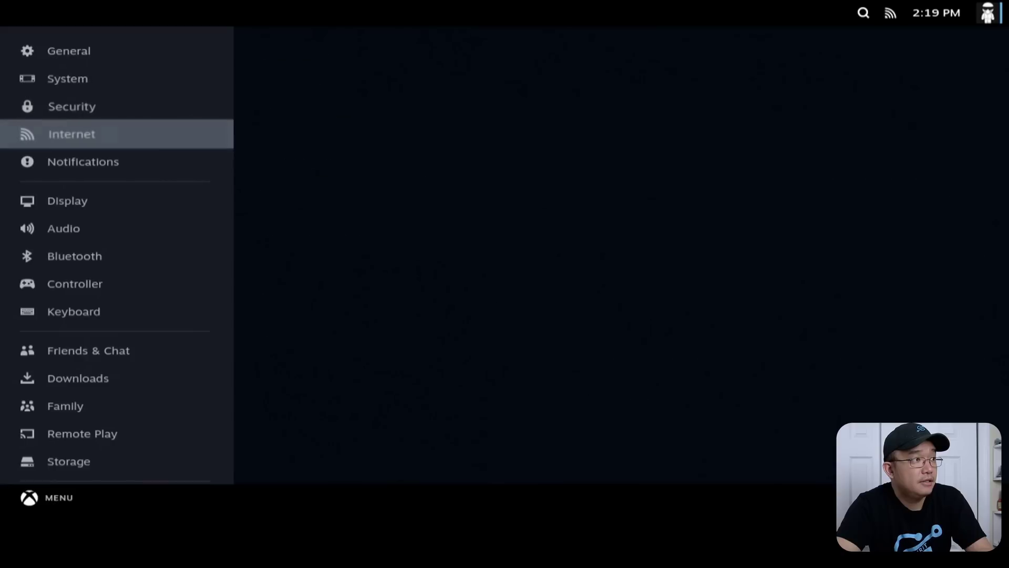
{"action": "key", "text": "Down"}
{"action": "key", "text": "Down"}
{"action": "key", "text": "Down"}
{"action": "key", "text": "Right"}
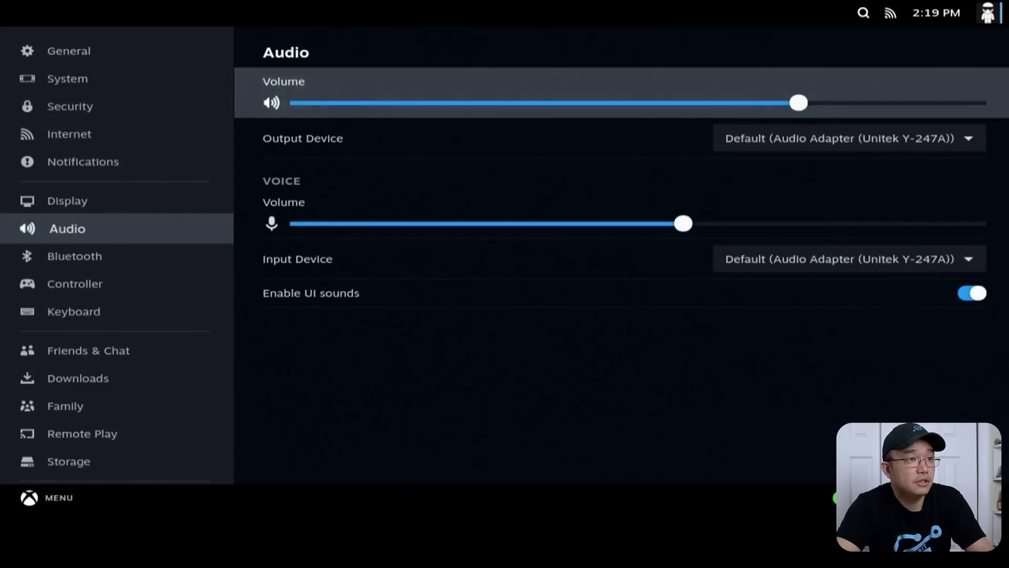
Set Output Device to Raven/Raven2/Fenghuang HDMI/DP Audio Controller and return Home
{"action": "key", "text": "Down"}
{"action": "key", "text": "Down"}
{"action": "key", "text": "Up"}
{"action": "key", "text": "Up"}
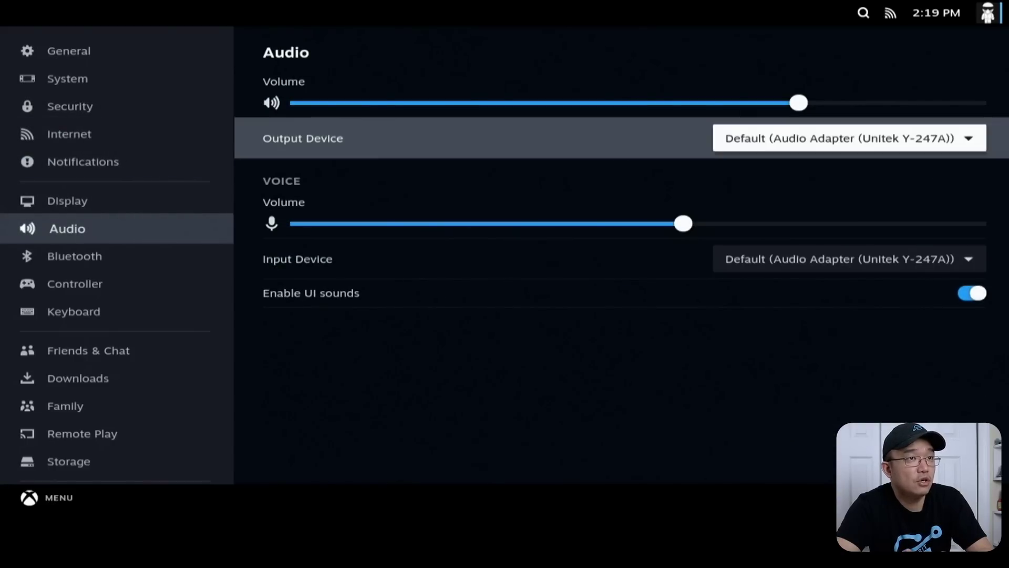
{"action": "key", "text": "Return"}
{"action": "key", "text": "Down"}
{"action": "key", "text": "Down"}
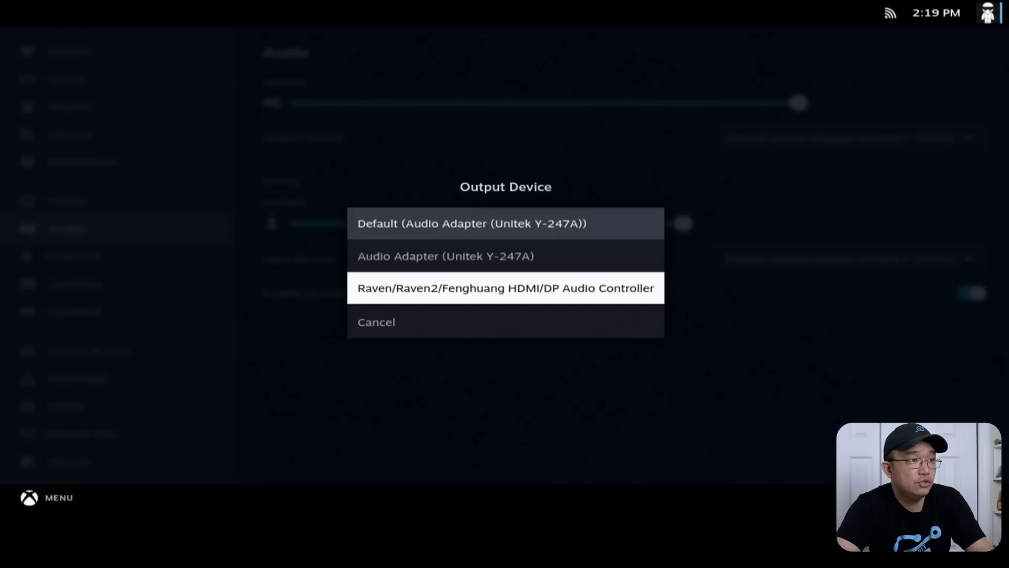
{"action": "key", "text": "Return"}
{"action": "key", "text": "Escape"}
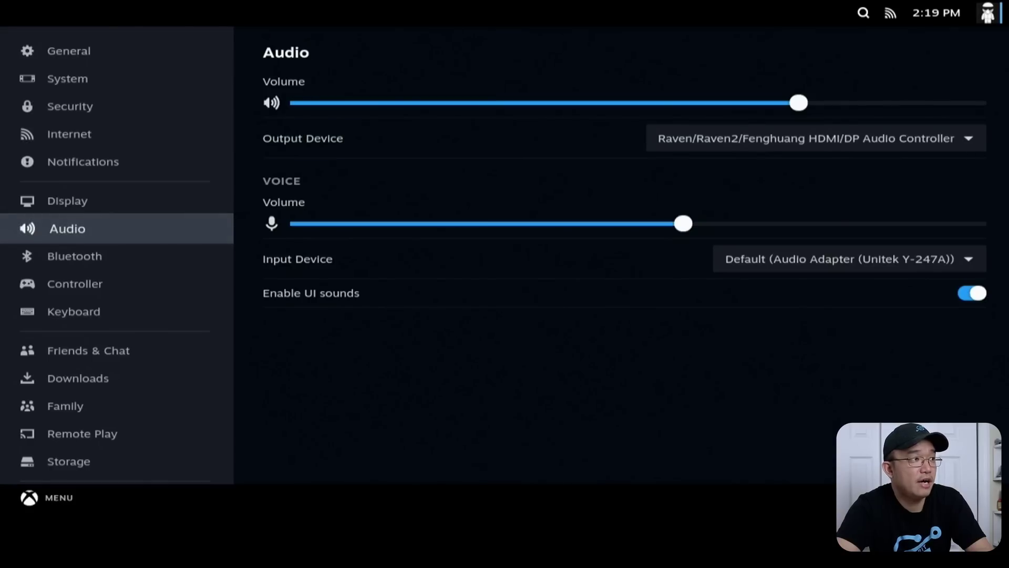
{"action": "key", "text": "Escape"}
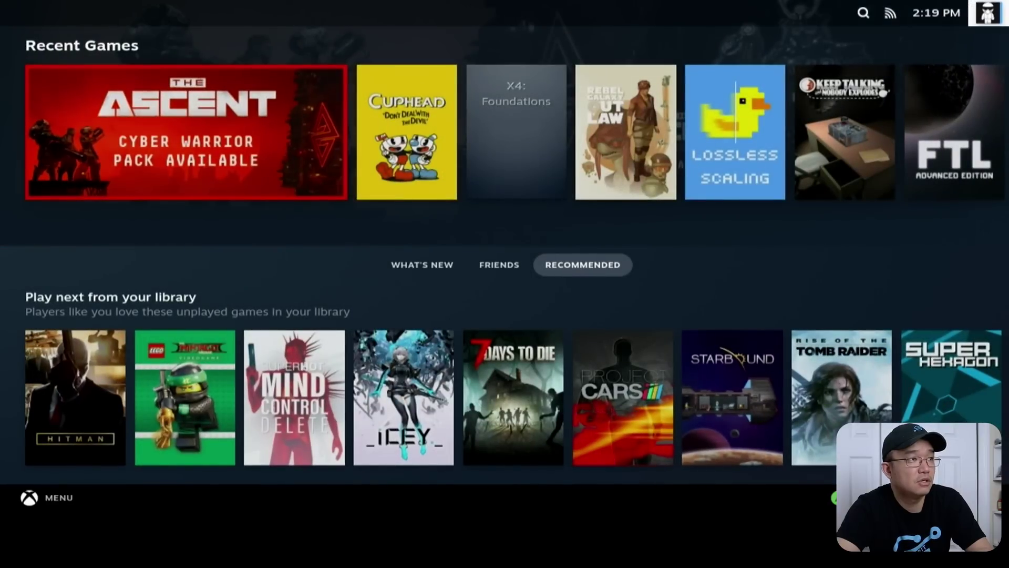
Browse the Home screen's recent games and store recommendations
{"action": "key", "text": "Right"}
{"action": "key", "text": "Right"}
{"action": "key", "text": "Right"}
{"action": "key", "text": "Right"}
{"action": "key", "text": "Right"}
{"action": "key", "text": "Right"}
{"action": "key", "text": "Right"}
{"action": "key", "text": "Right"}
{"action": "key", "text": "Left"}
{"action": "key", "text": "Left"}
{"action": "key", "text": "Left"}
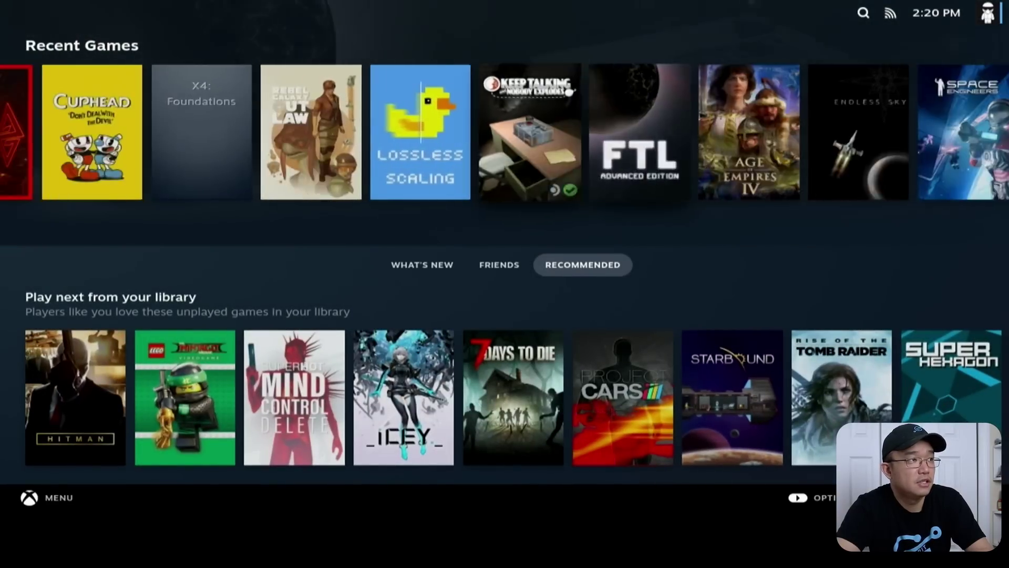
{"action": "key", "text": "Left"}
{"action": "key", "text": "Left"}
{"action": "key", "text": "Left"}
{"action": "key", "text": "Left"}
{"action": "key", "text": "Left"}
{"action": "key", "text": "Right"}
{"action": "key", "text": "Right"}
{"action": "key", "text": "Right"}
{"action": "key", "text": "Right"}
{"action": "key", "text": "Right"}
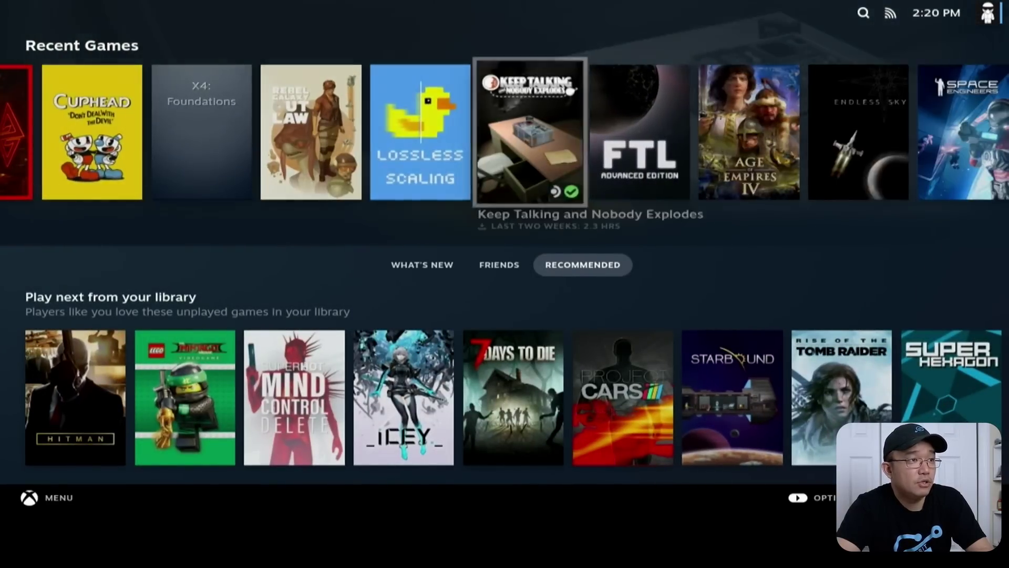
{"action": "key", "text": "Down"}
{"action": "key", "text": "Down"}
{"action": "key", "text": "Down"}
{"action": "key", "text": "Down"}
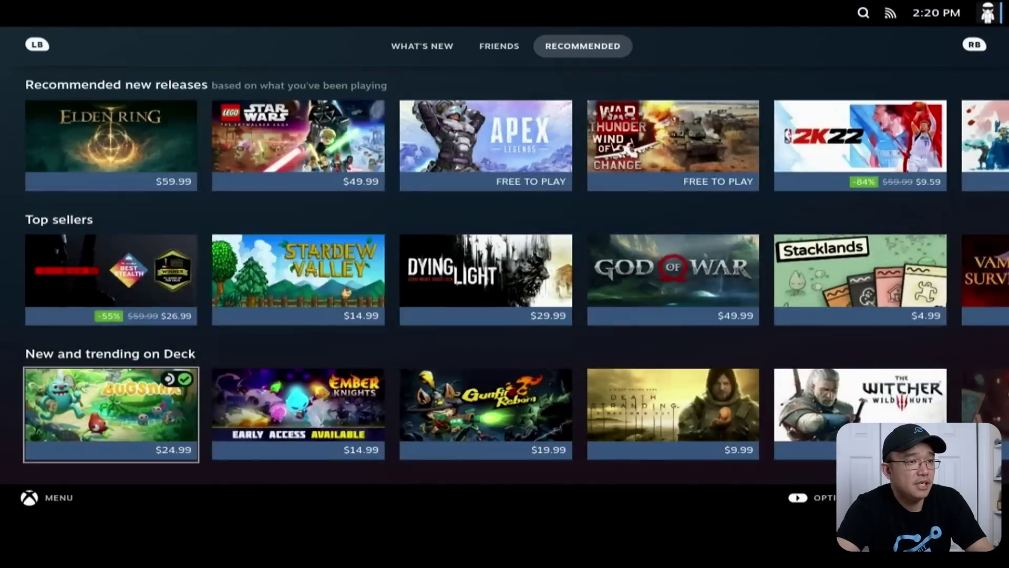
{"action": "key", "text": "Up"}
{"action": "key", "text": "Up"}
{"action": "key", "text": "Up"}
{"action": "key", "text": "Up"}
{"action": "key", "text": "Up"}
{"action": "key", "text": "Up"}
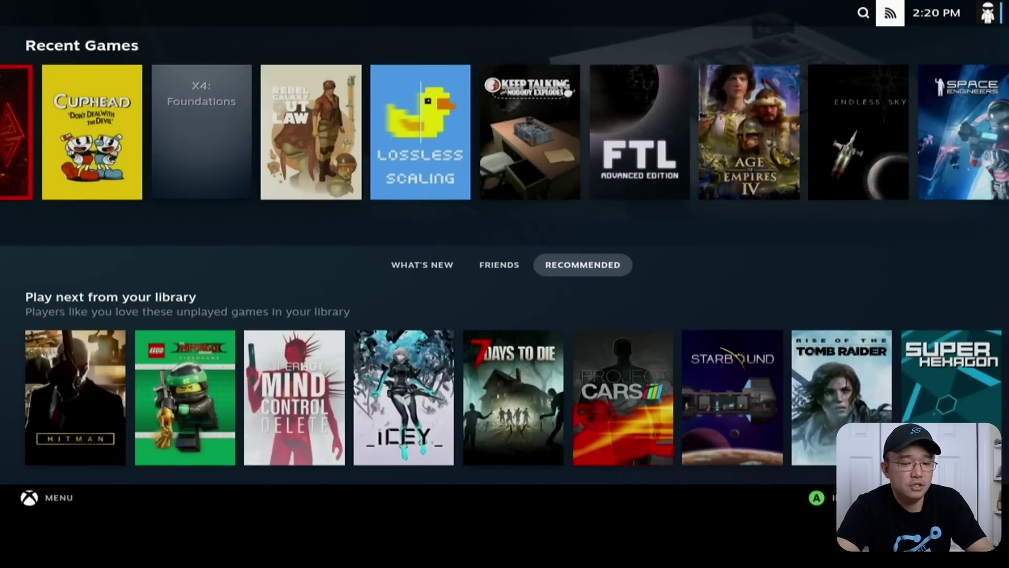
Open the Library's Installed tab listing The Ascent and Cuphead
{"action": "key", "text": "super"}
{"action": "key", "text": "Up"}
{"action": "key", "text": "Up"}
{"action": "key", "text": "Up"}
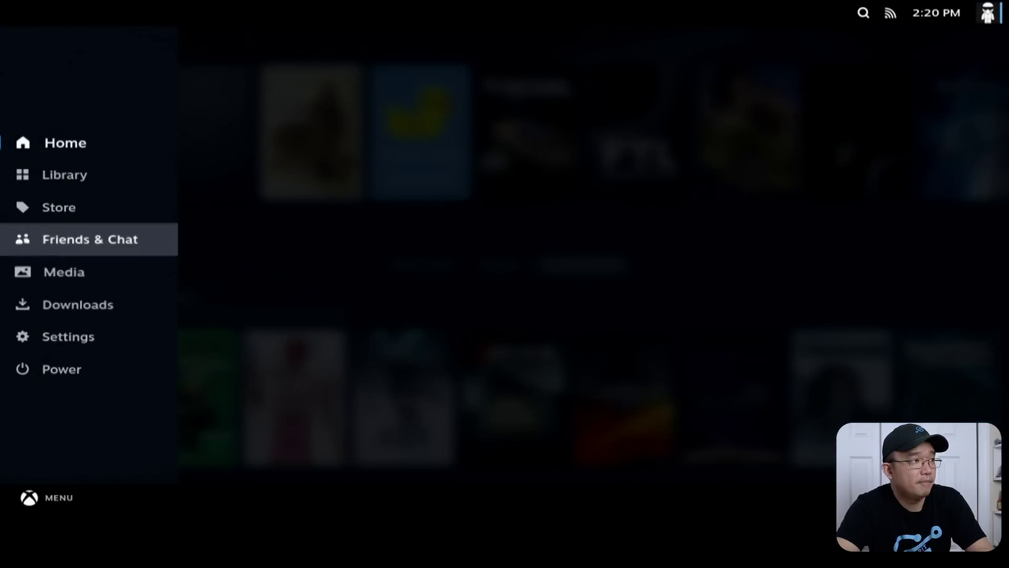
{"action": "key", "text": "Up"}
{"action": "key", "text": "Up"}
{"action": "key", "text": "Return"}
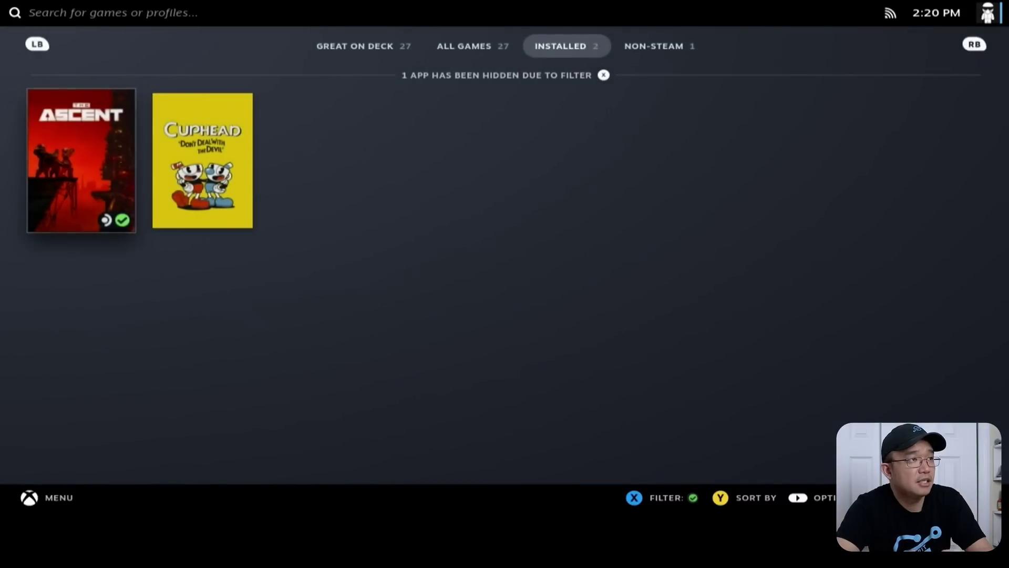
Switch to All Games and apply the Verified and Playable filter, hiding 109 apps
{"action": "key", "text": "shift+Tab"}
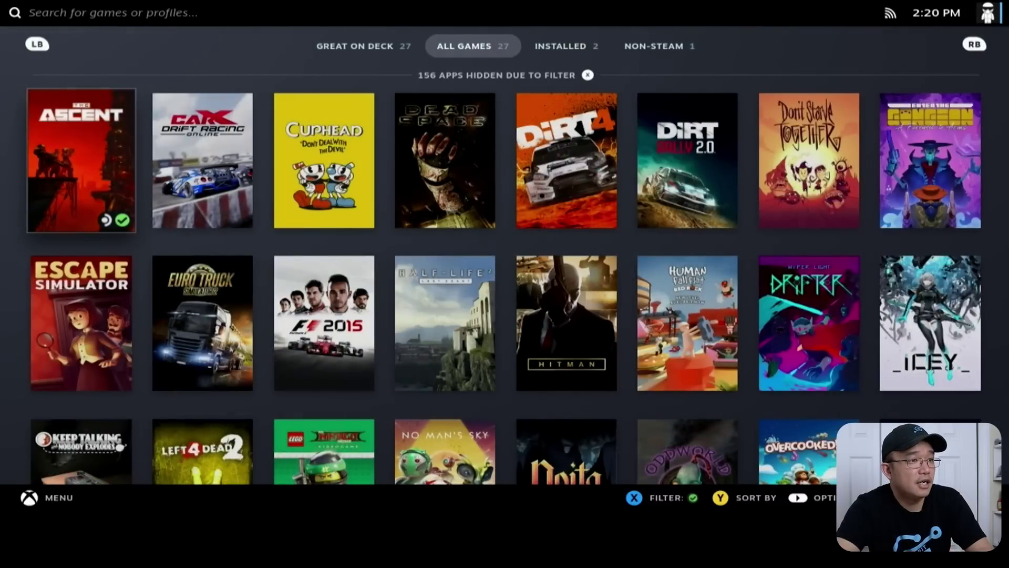
{"action": "key", "text": "x"}
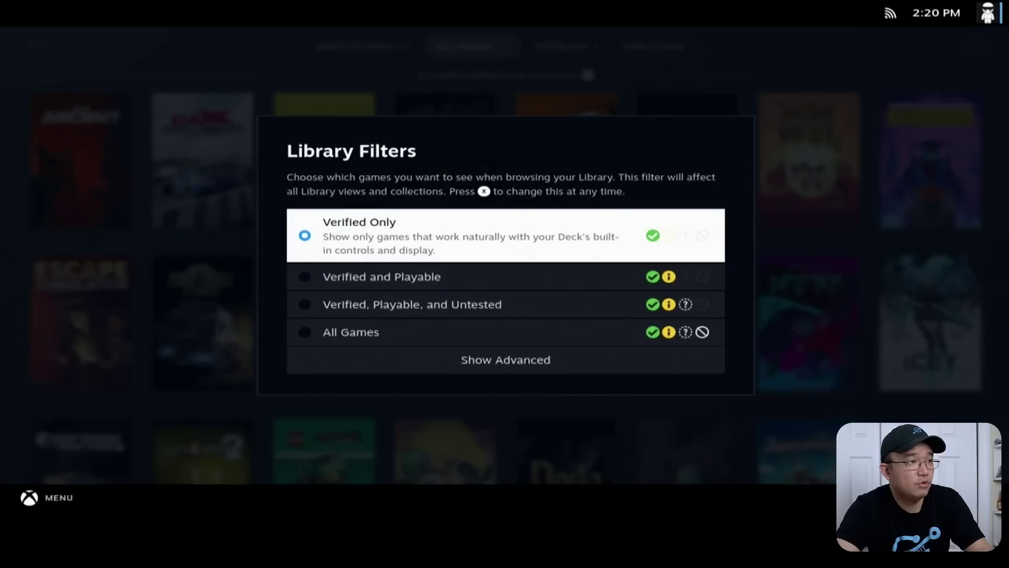
{"action": "key", "text": "Down"}
{"action": "key", "text": "Down"}
{"action": "key", "text": "Up"}
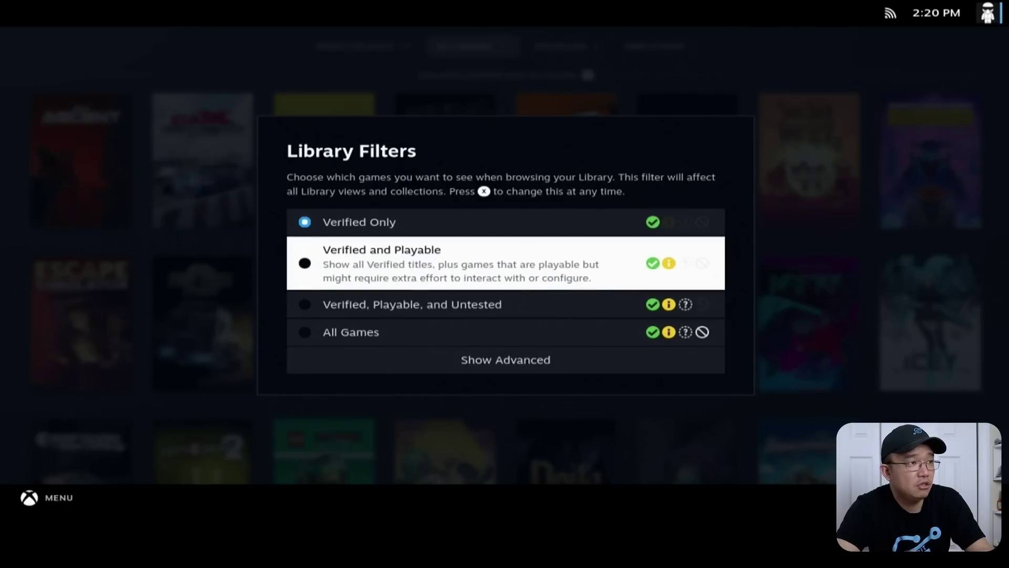
{"action": "key", "text": "Return"}
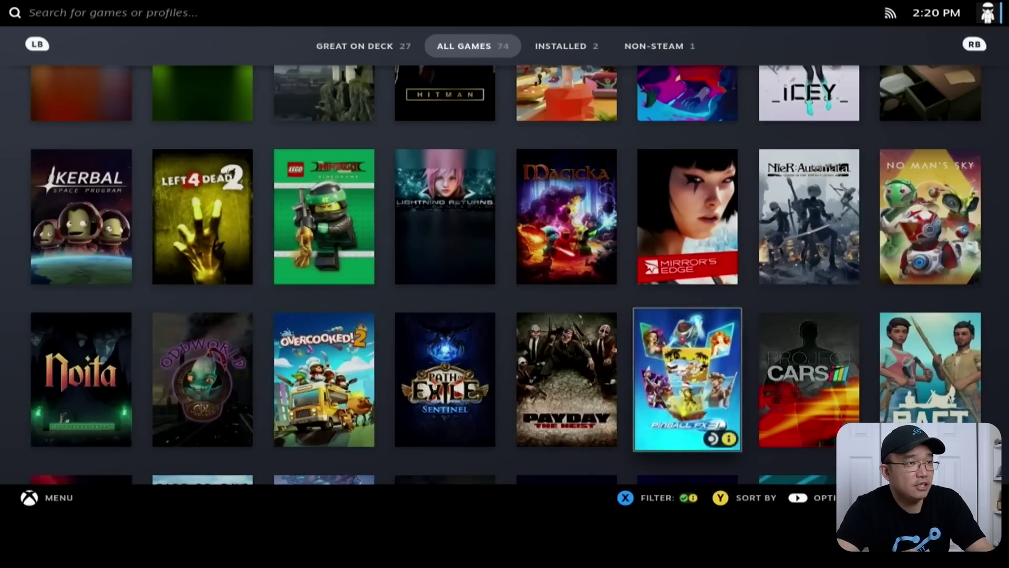
{"action": "key", "text": "Up"}
{"action": "key", "text": "Up"}
{"action": "key", "text": "Up"}
{"action": "key", "text": "Up"}
{"action": "key", "text": "Up"}
{"action": "key", "text": "Up"}
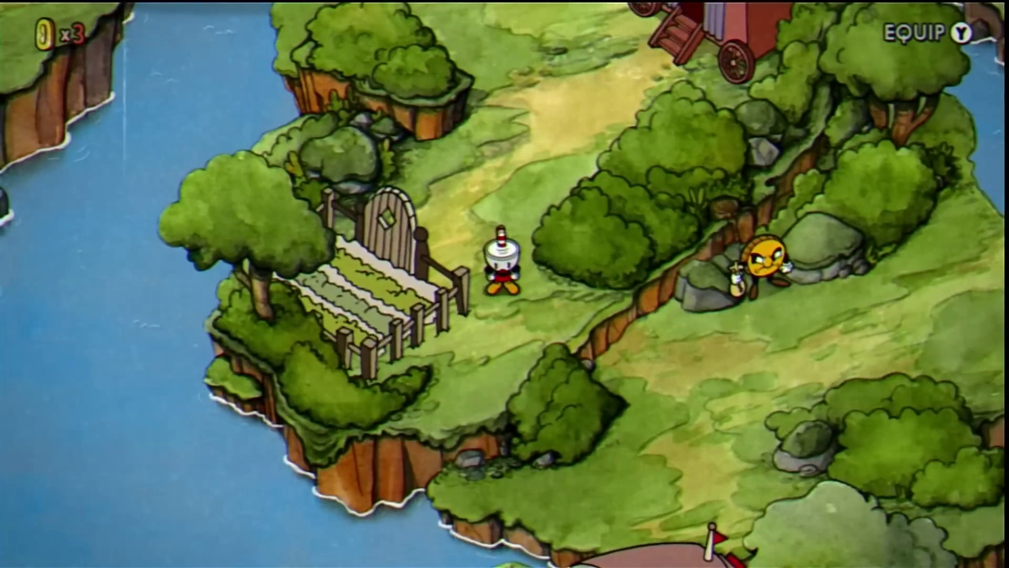
Walk Cuphead to the garden gate and bring up the Botanic Panic! level card
{"action": "key", "text": "Up"}
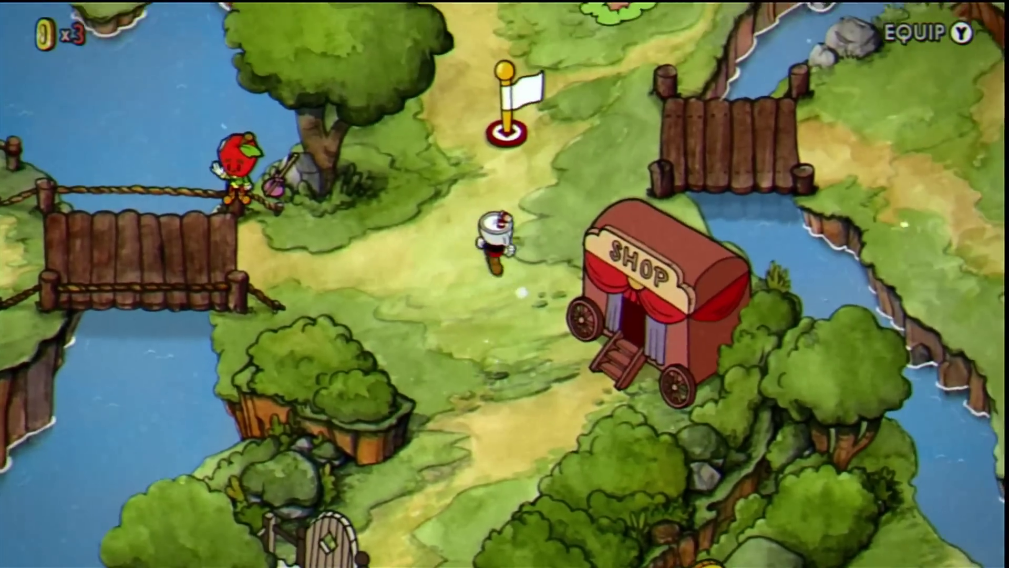
{"action": "key", "text": "Down"}
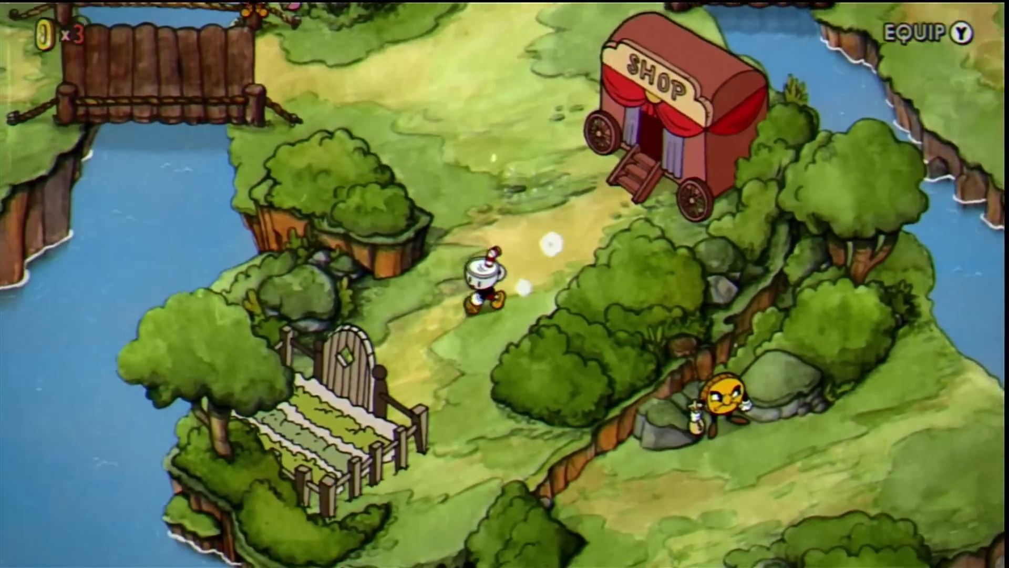
{"action": "key", "text": "Up"}
{"action": "key", "text": "Down"}
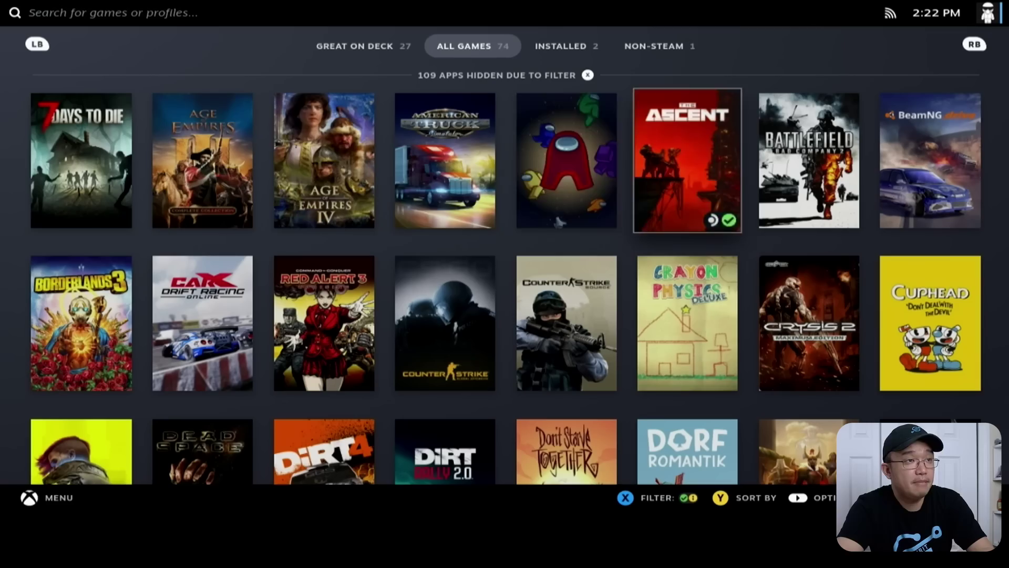
Switch SteamOS to Desktop mode through the Steam menu's Power options
{"action": "key", "text": "Left"}
{"action": "key", "text": "Left"}
{"action": "key", "text": "Left"}
{"action": "key", "text": "Left"}
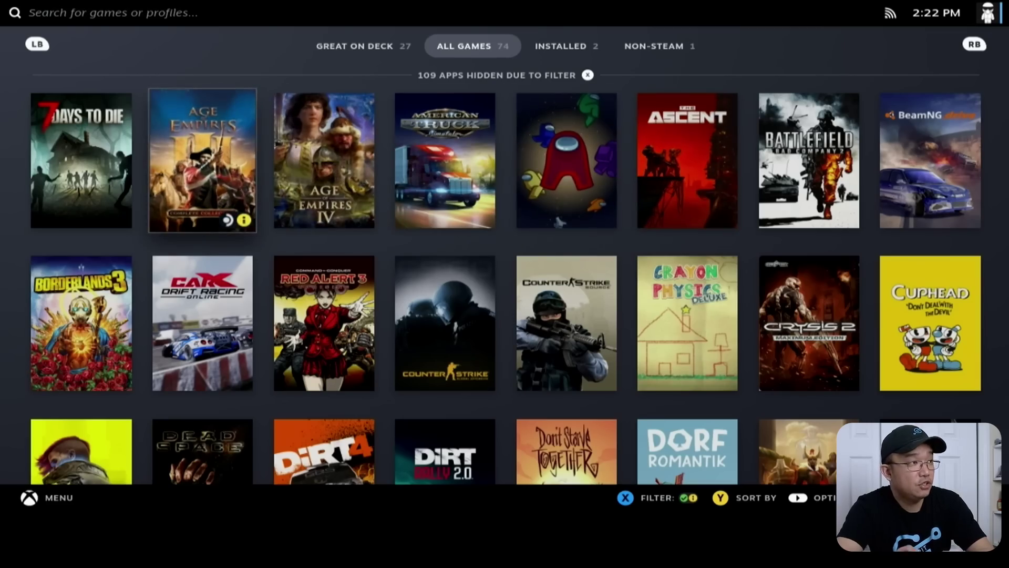
{"action": "key", "text": "super"}
{"action": "key", "text": "Down"}
{"action": "key", "text": "Down"}
{"action": "key", "text": "Down"}
{"action": "key", "text": "Down"}
{"action": "key", "text": "Down"}
{"action": "key", "text": "Down"}
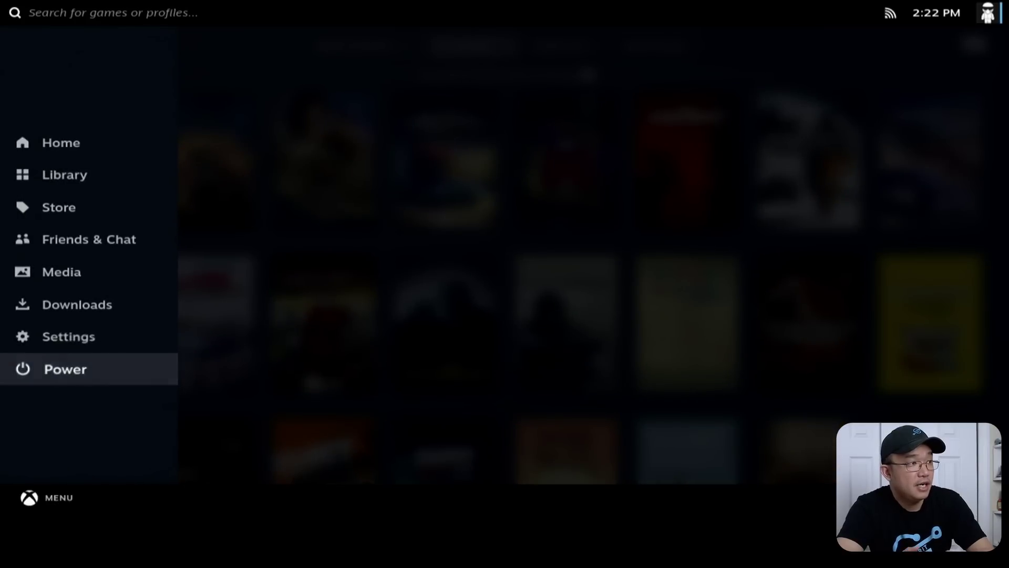
{"action": "key", "text": "Return"}
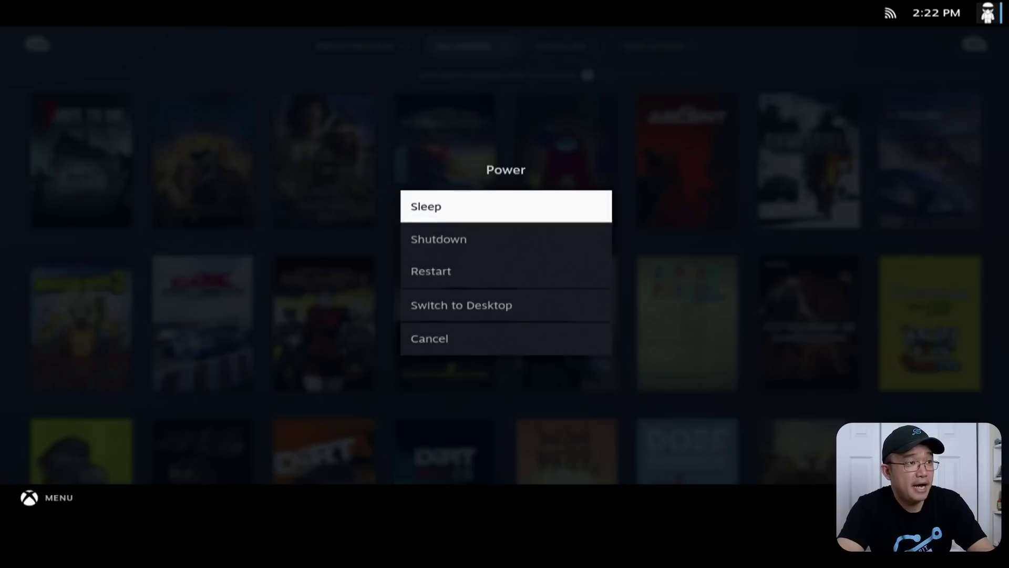
{"action": "key", "text": "Down"}
{"action": "key", "text": "Down"}
{"action": "key", "text": "Down"}
{"action": "key", "text": "Return"}
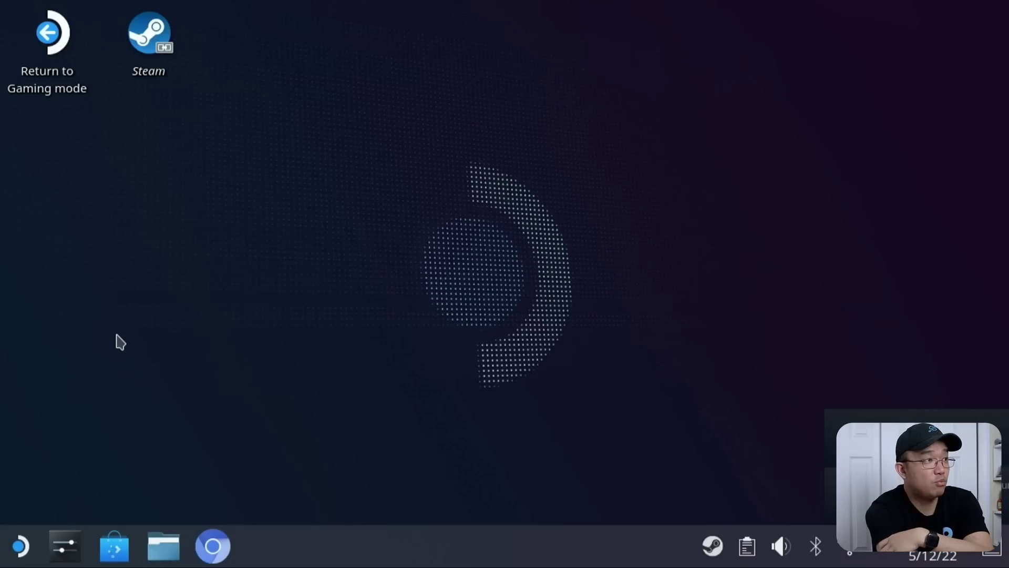
{"action": "left_click", "coordinate": [162, 55]}
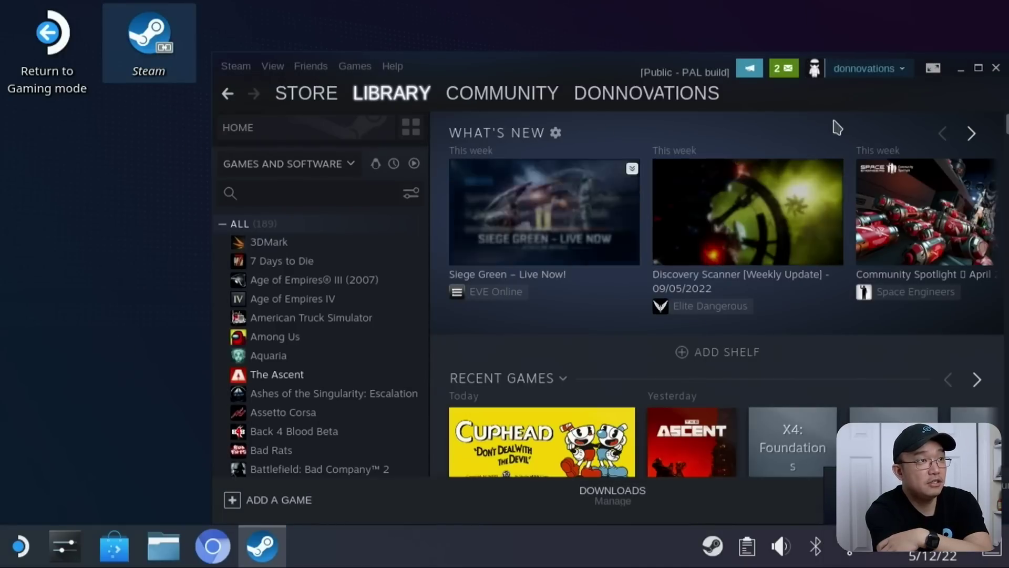
{"action": "left_click", "coordinate": [996, 69]}
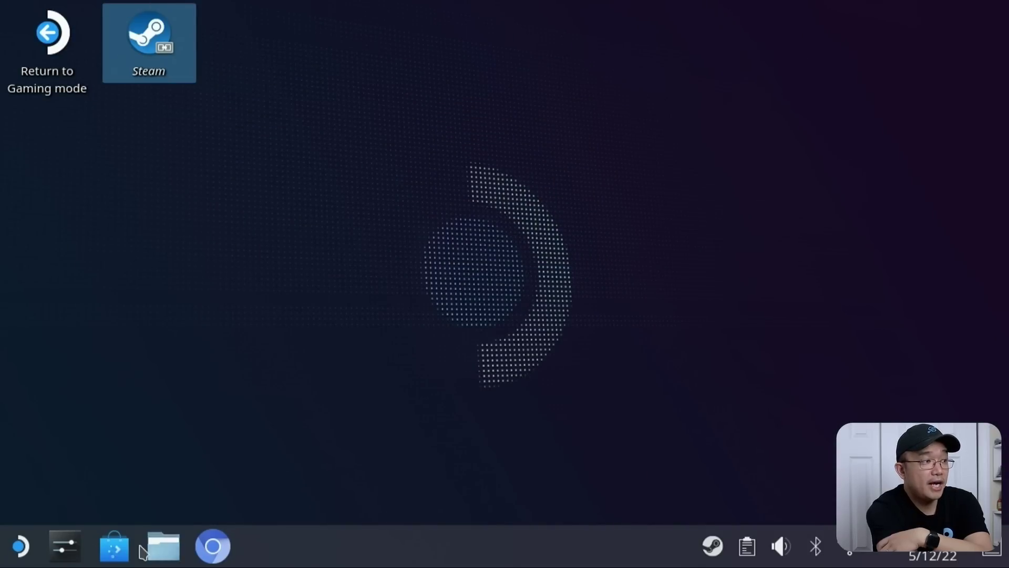
{"action": "left_click", "coordinate": [32, 546]}
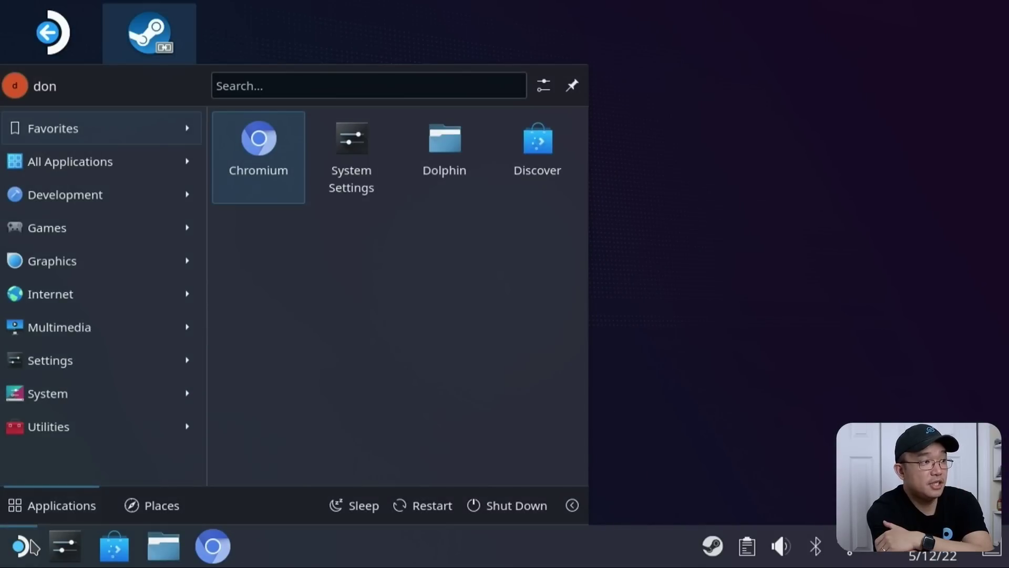
{"action": "left_click", "coordinate": [27, 547]}
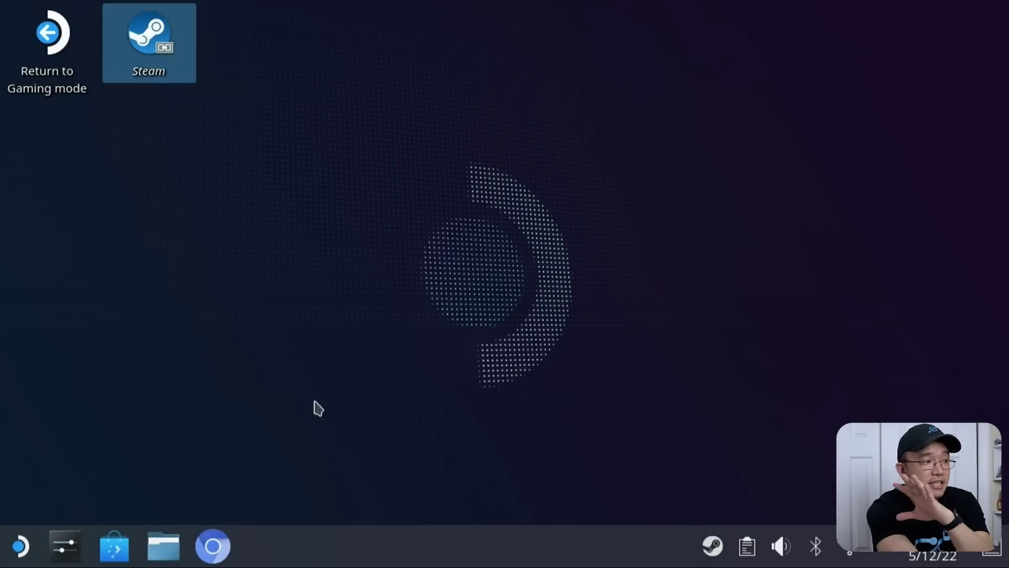
{"action": "left_click", "coordinate": [12, 562]}
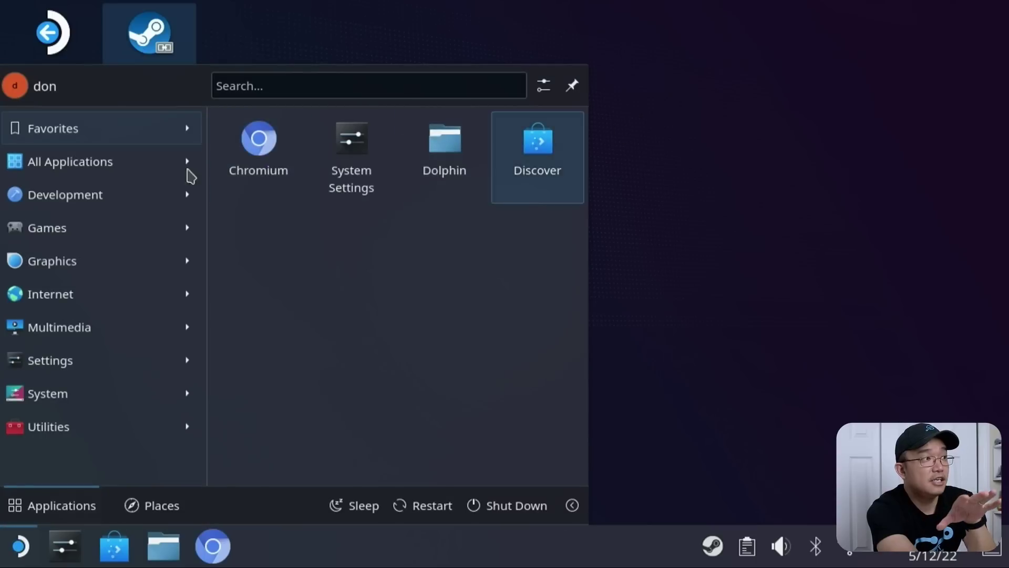
{"action": "left_click", "coordinate": [809, 208]}
{"action": "left_click", "coordinate": [213, 546]}
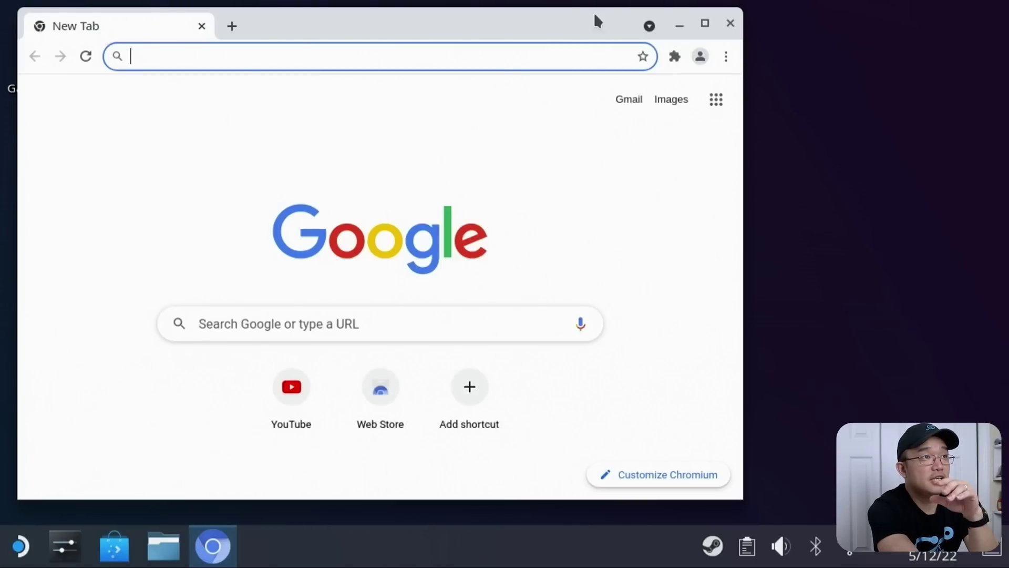
{"action": "left_click_drag", "start_coordinate": [597, 18], "coordinate": [459, 11]}
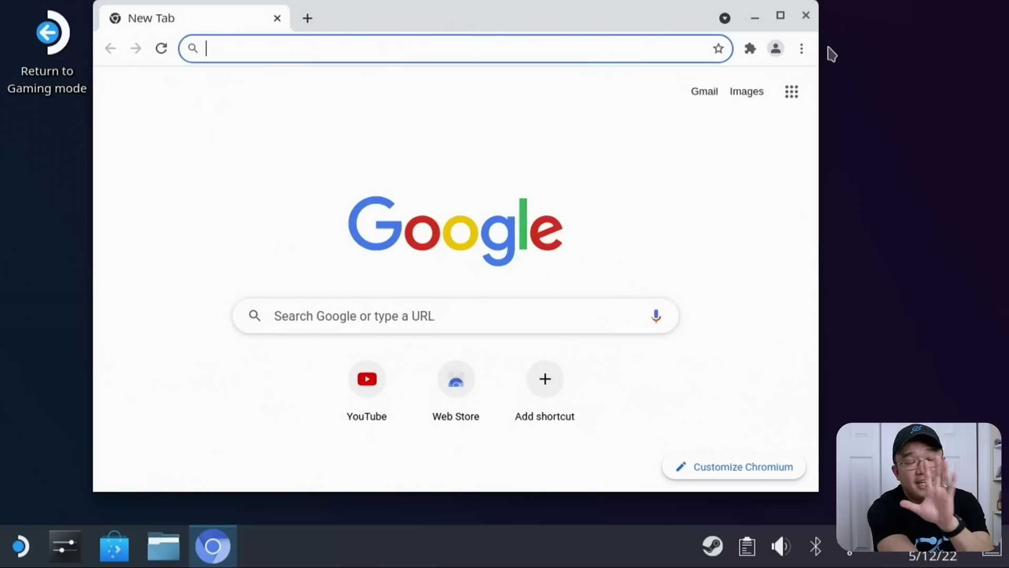
{"action": "left_click", "coordinate": [805, 17]}
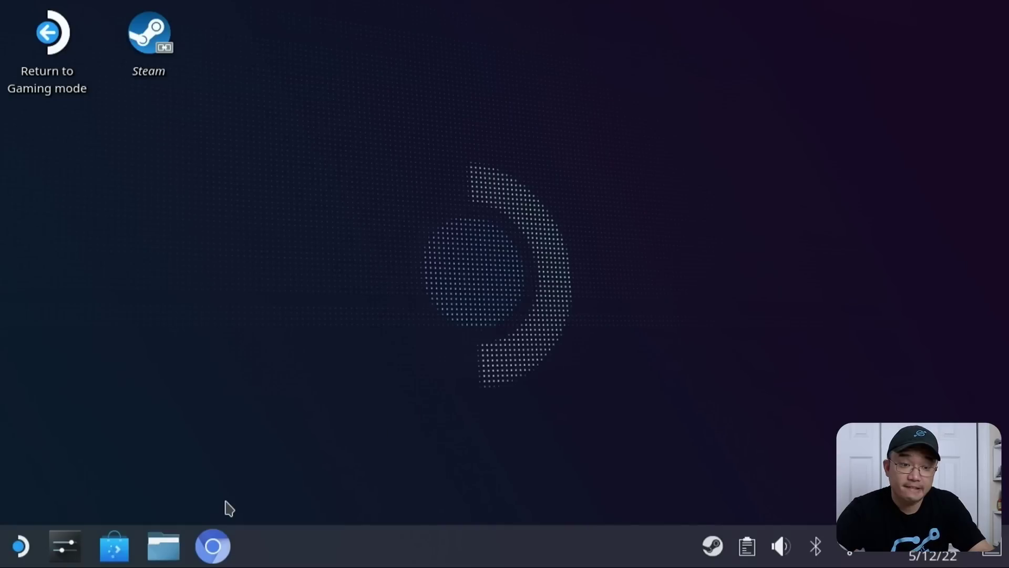